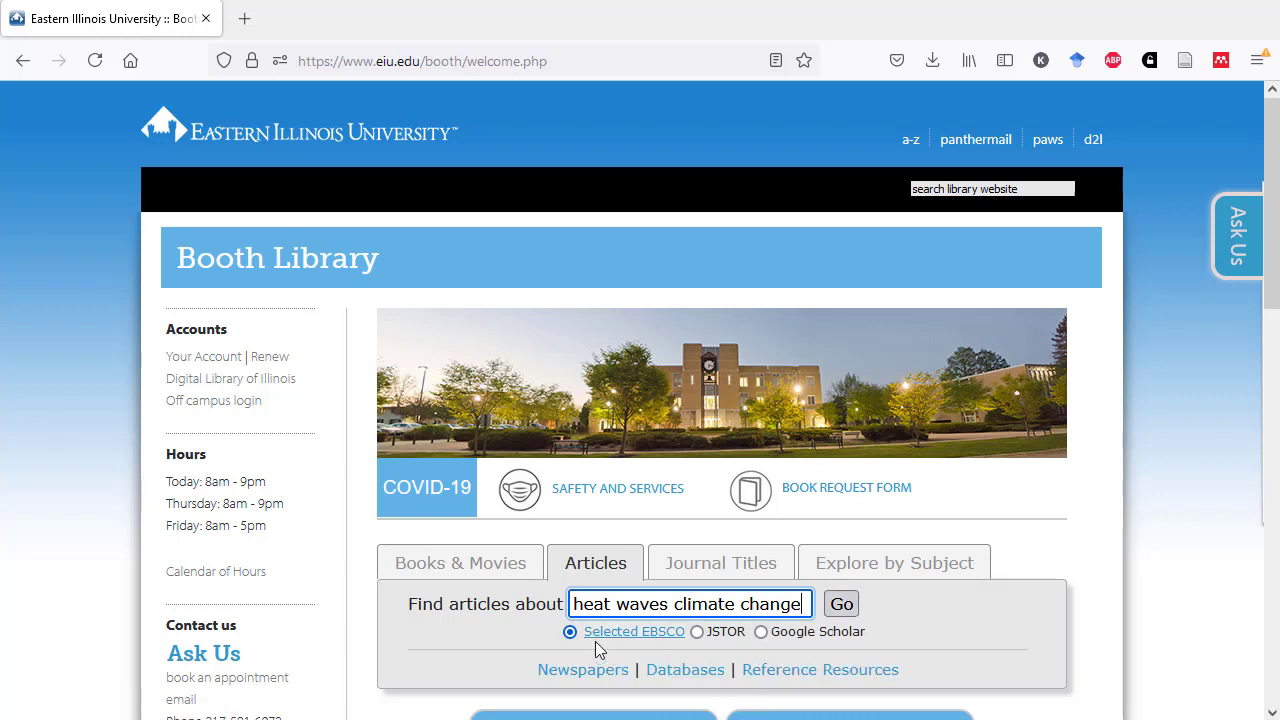
Step: Search Selected EBSCO for "heat waves climate change" and rerun the query as "heat waves and climate change"
click(838, 606)
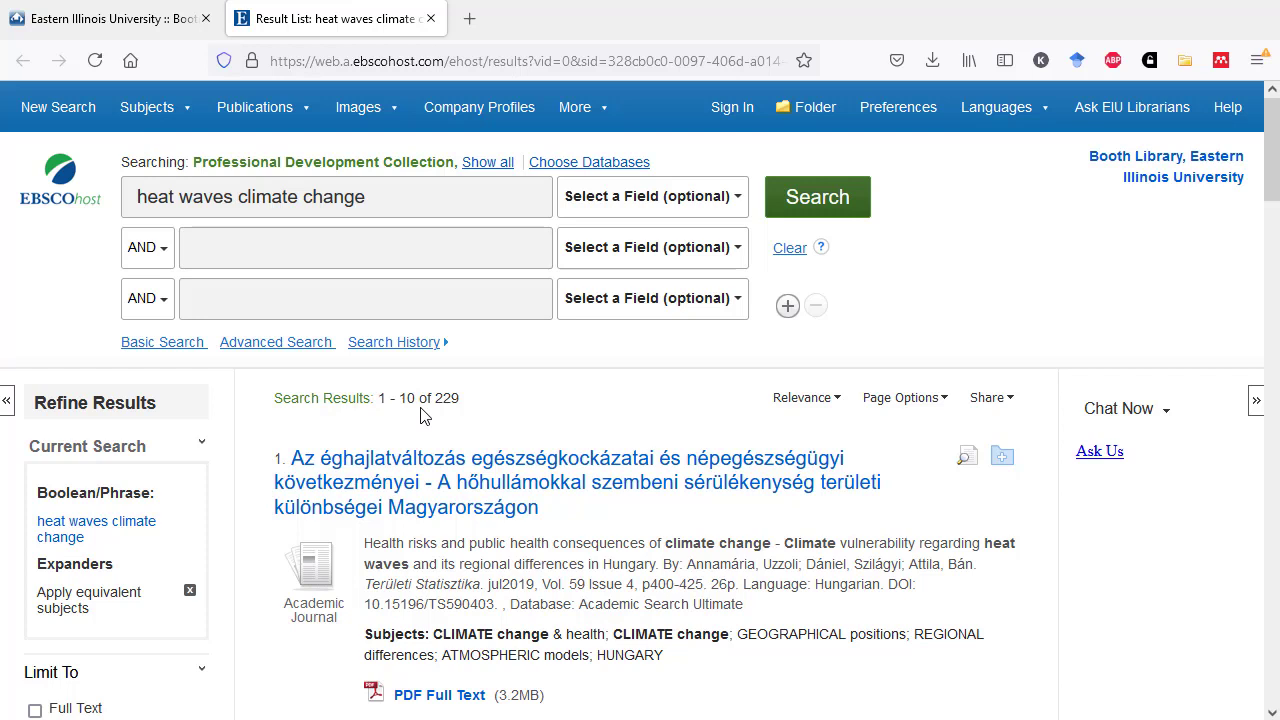
click(238, 199)
text(and)
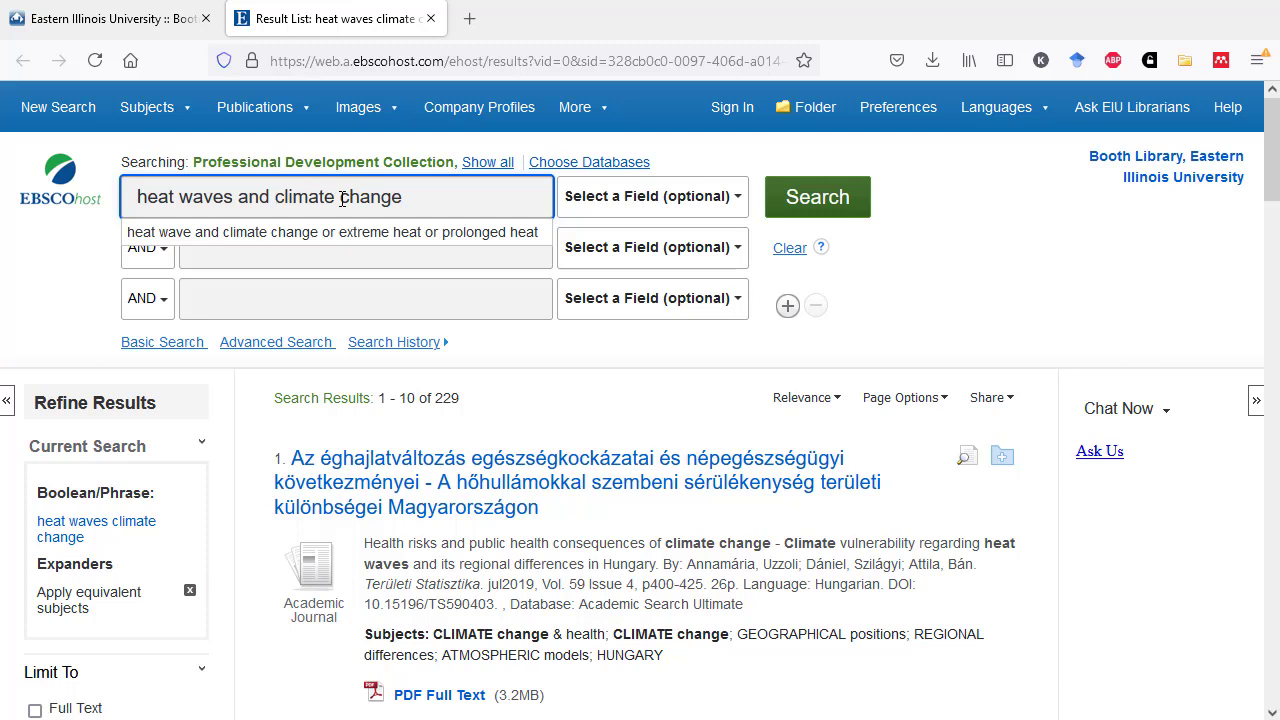
click(810, 192)
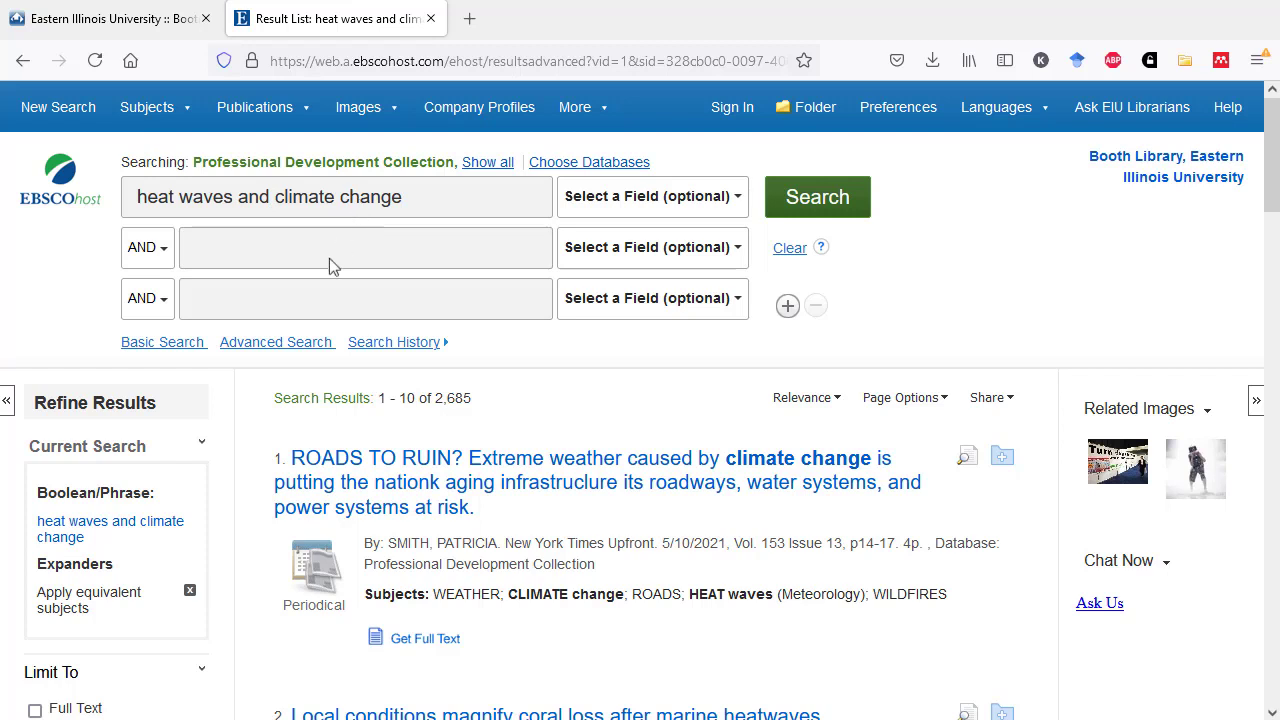
Step: Split the query into separate search rows, with "heat waves" in the first and "climate change" in the second, removing the leftover "and"
scroll(252, 408, down, 2)
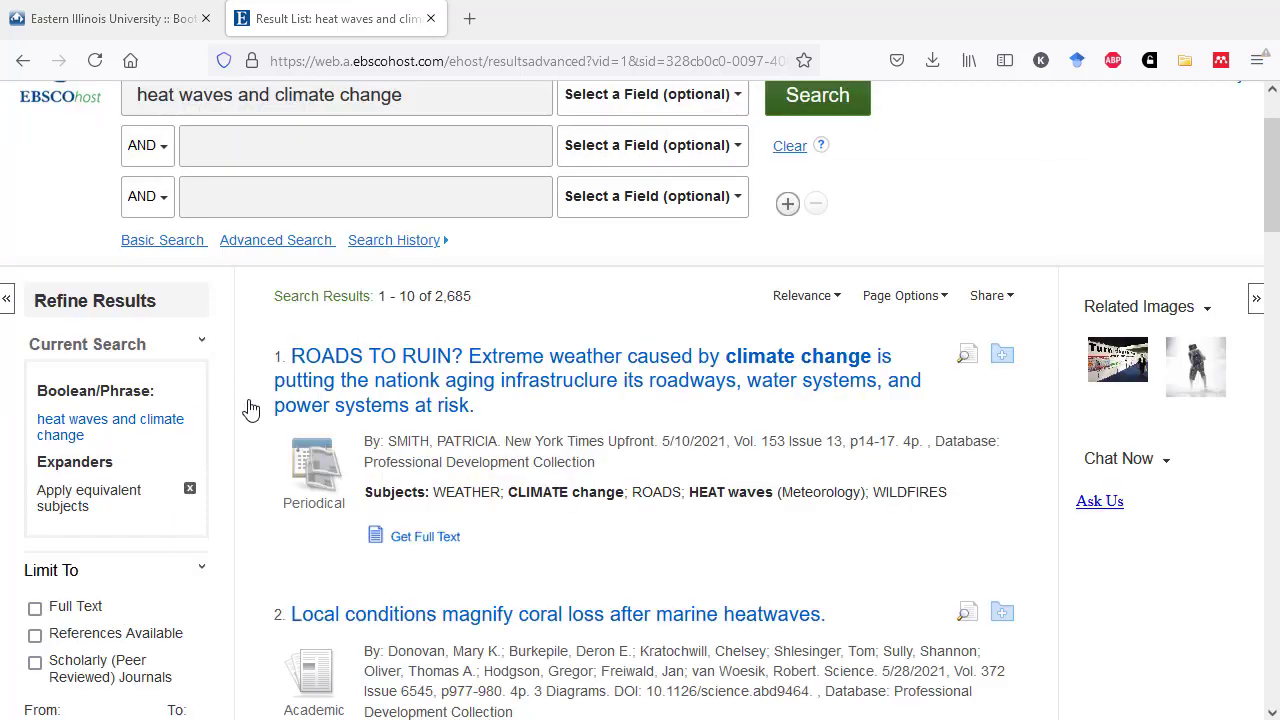
scroll(249, 400, up, 2)
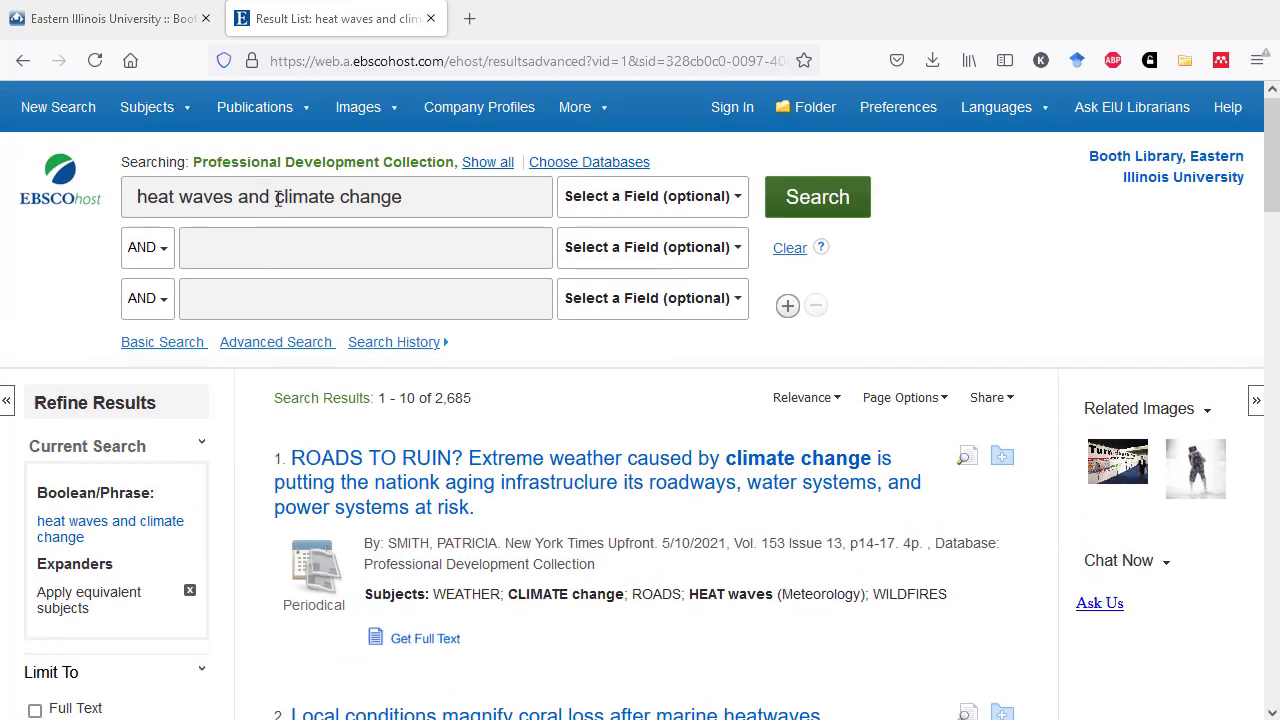
drag(277, 197, 437, 197)
key(ctrl+c)
key(BackSpace)
click(254, 251)
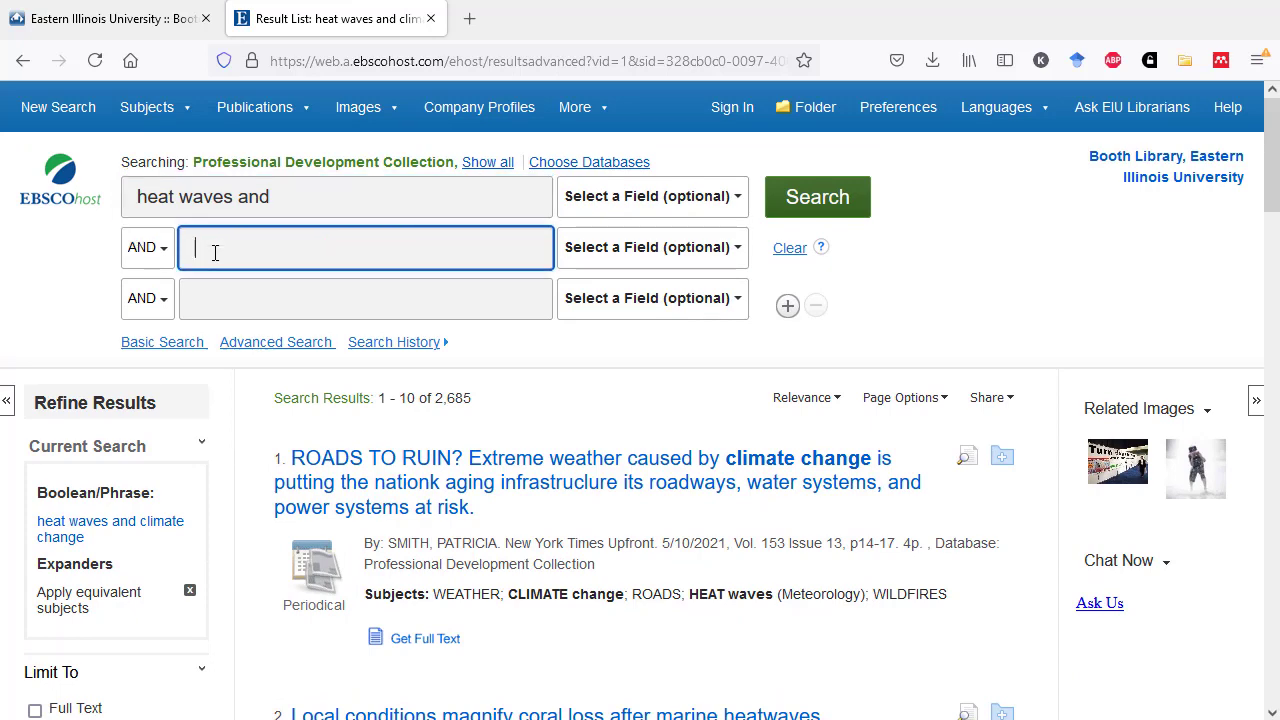
key(ctrl+v)
click(279, 200)
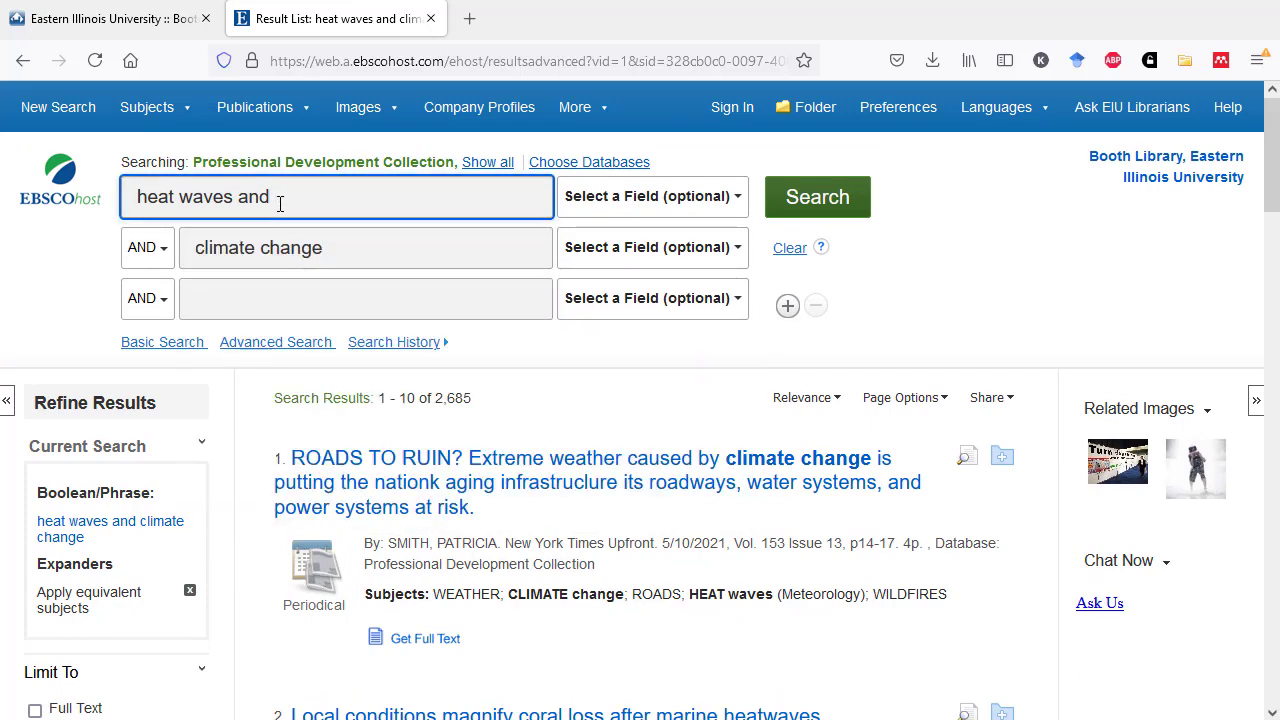
key(BackSpace)
key(BackSpace)
key(BackSpace)
key(BackSpace)
key(BackSpace)
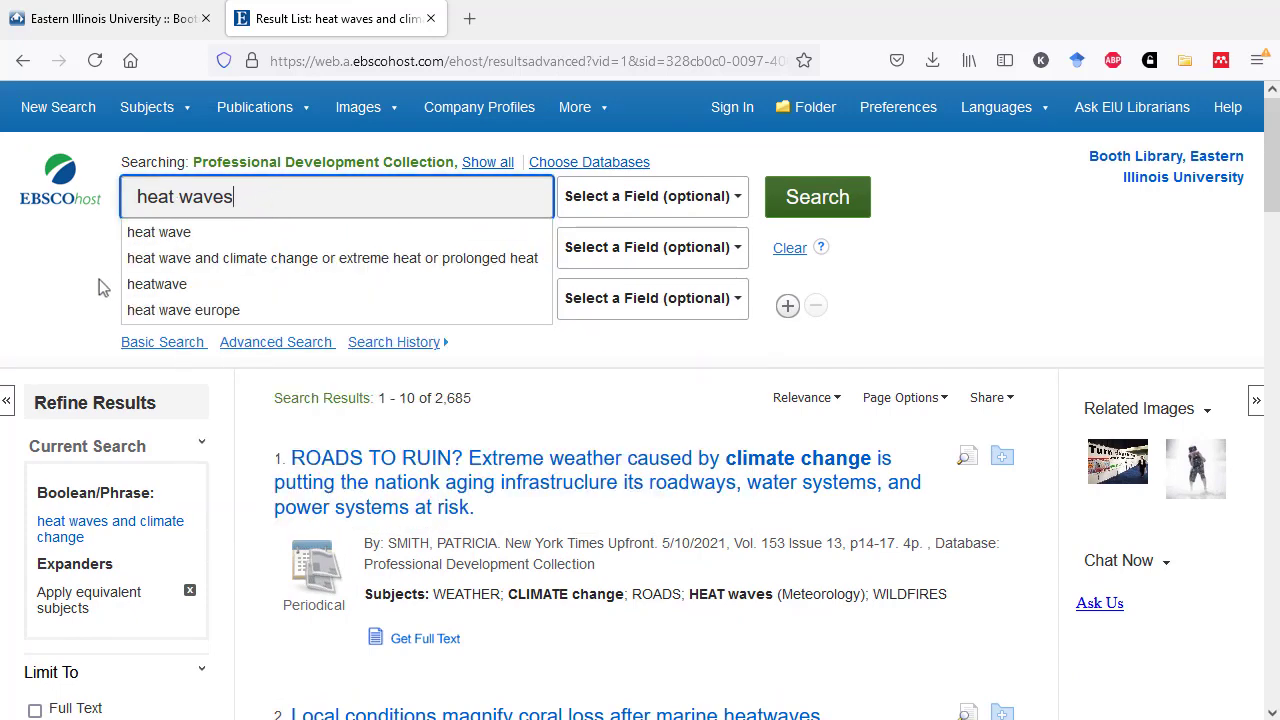
click(98, 288)
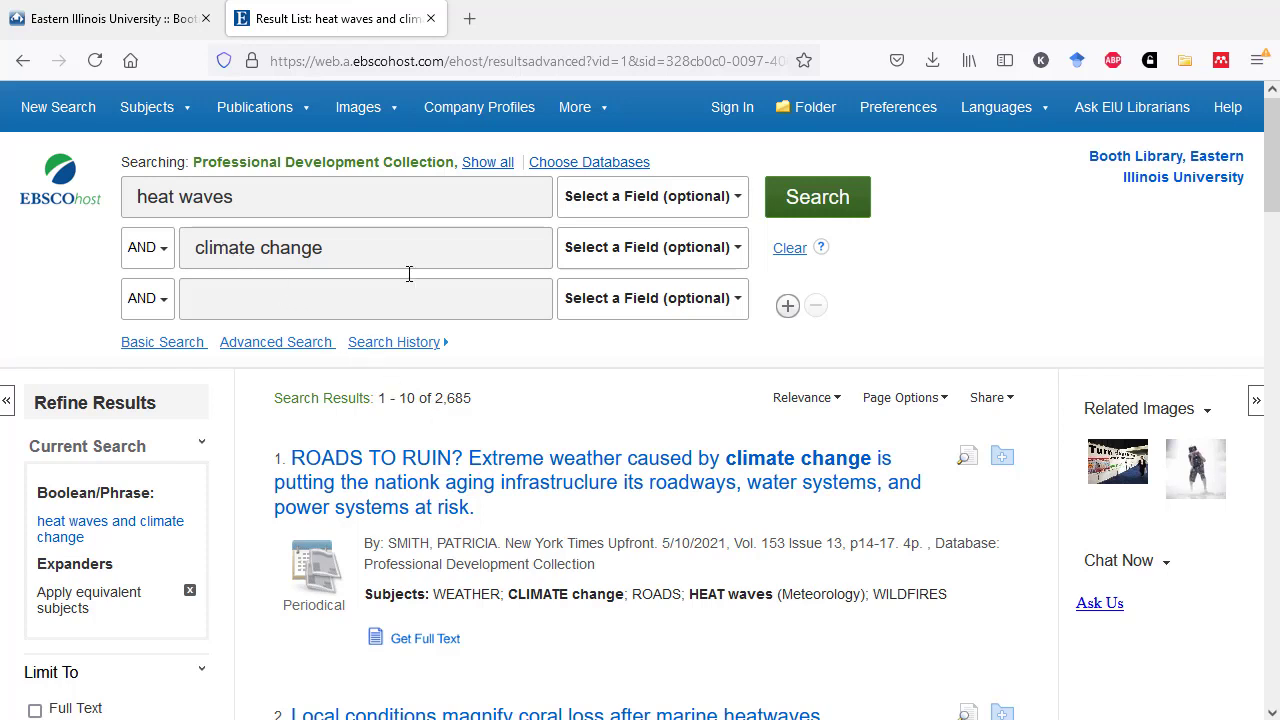
Step: Restrict the "climate change" term to TI Title and rerun the search
click(590, 252)
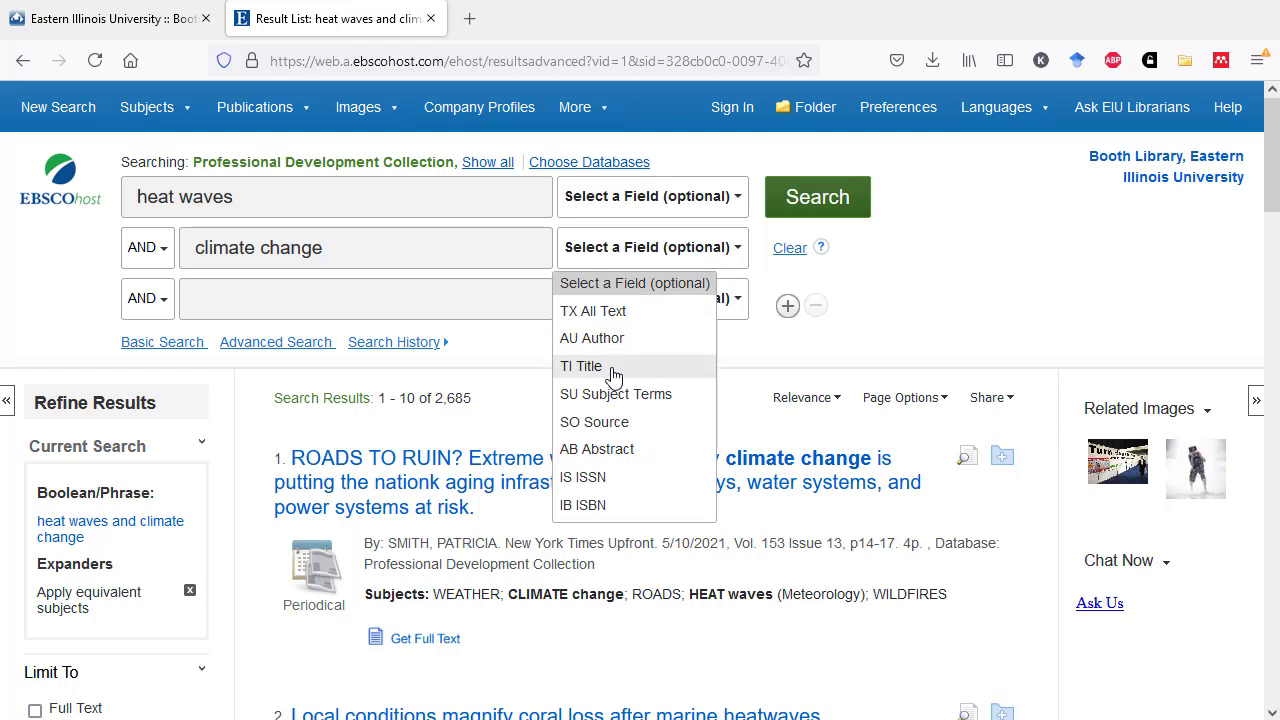
click(613, 368)
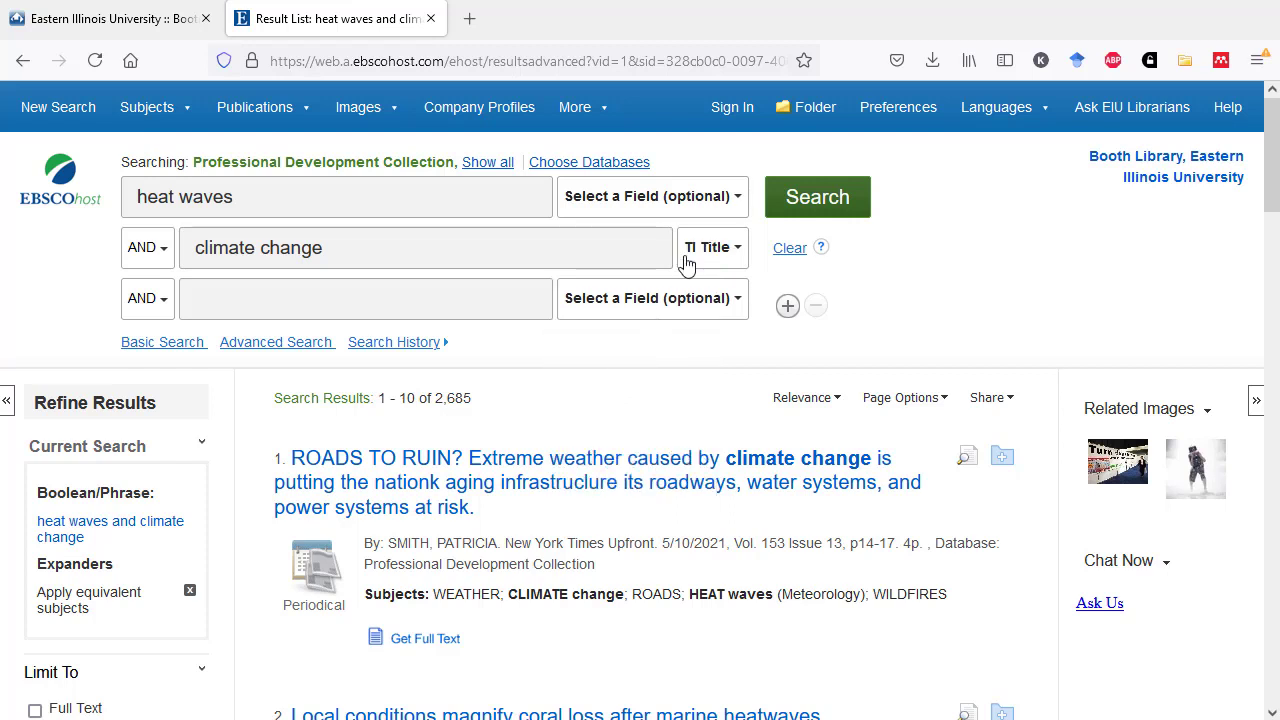
click(792, 200)
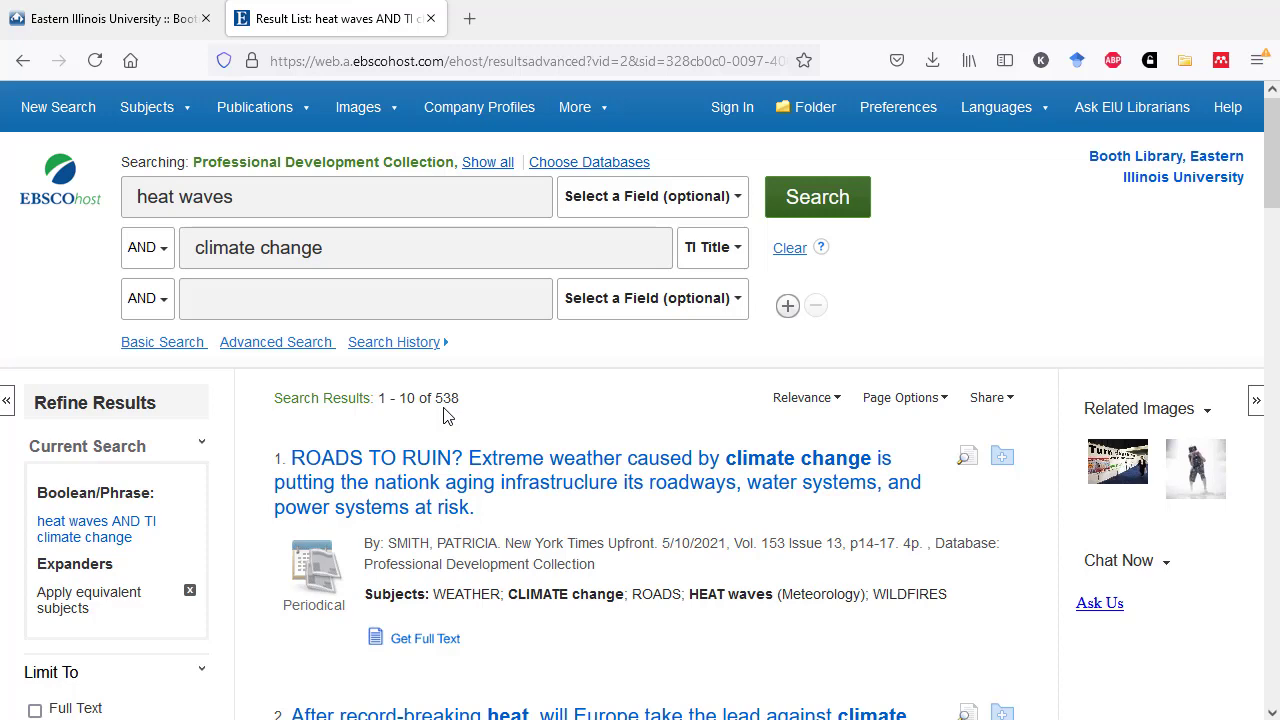
Step: Try limiting the "heat waves" term to SU Subject Terms
scroll(503, 440, down, 1)
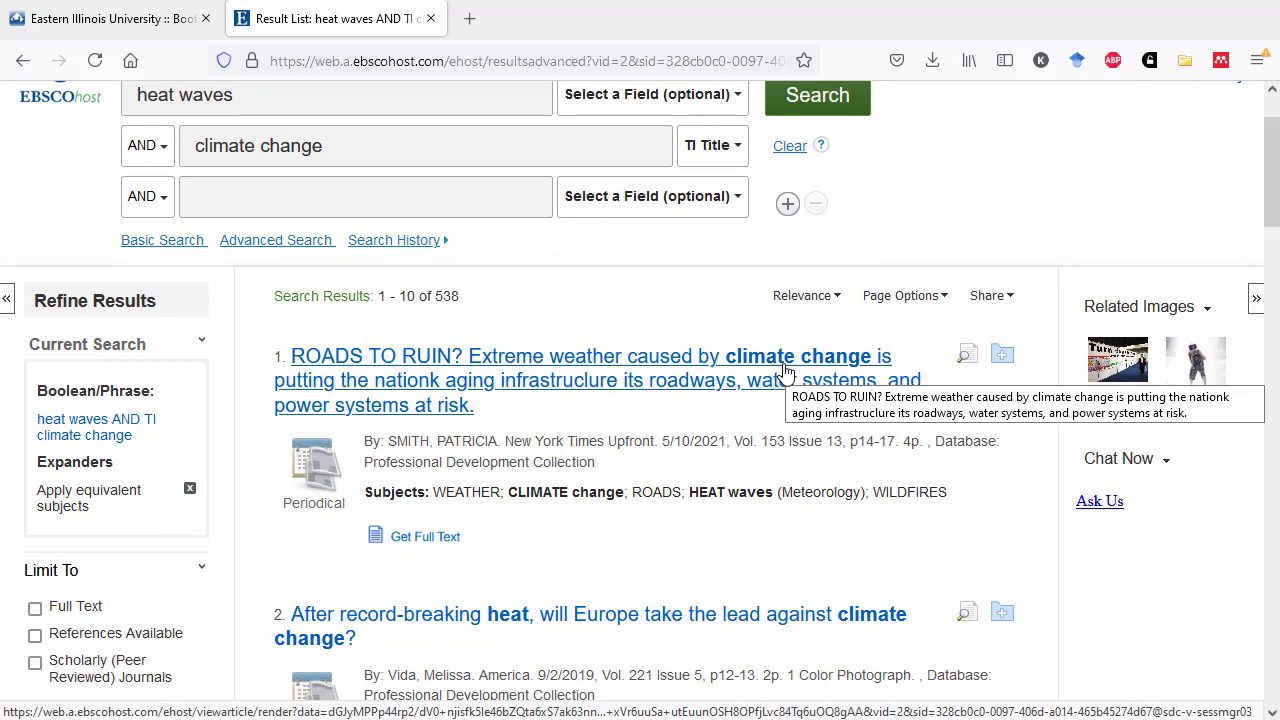
scroll(640, 380, up, 1)
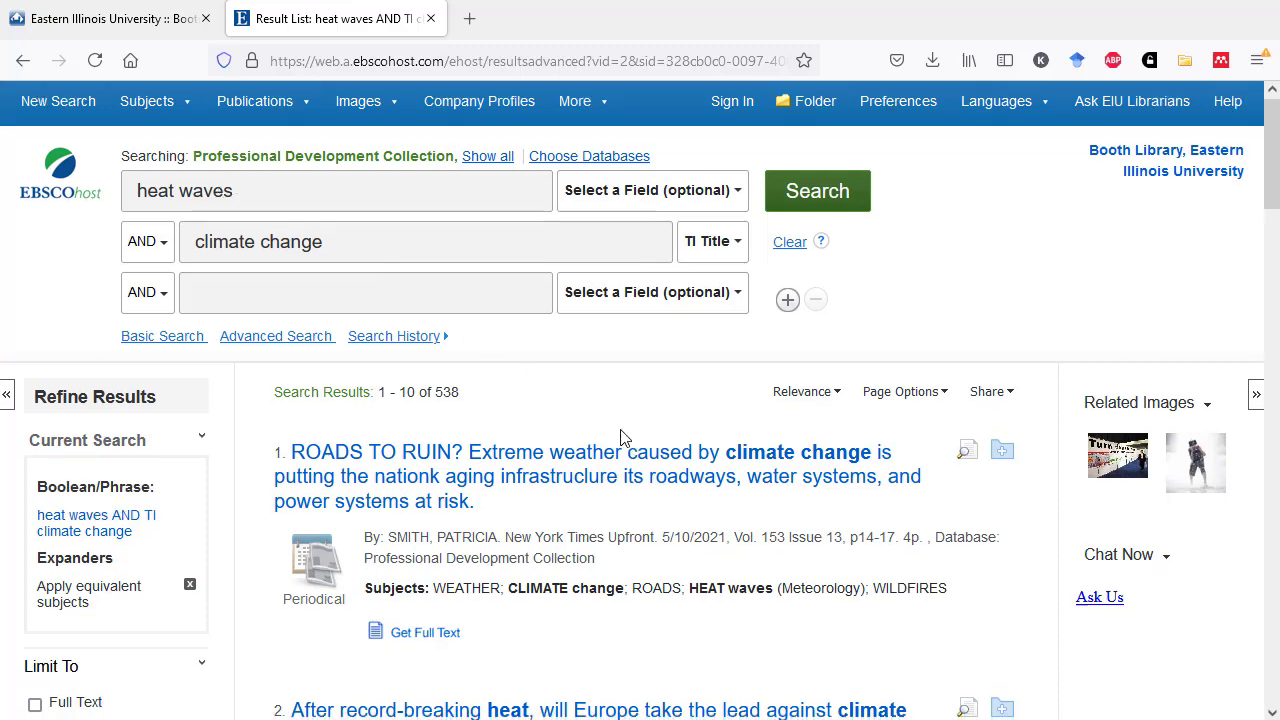
scroll(621, 438, down, 3)
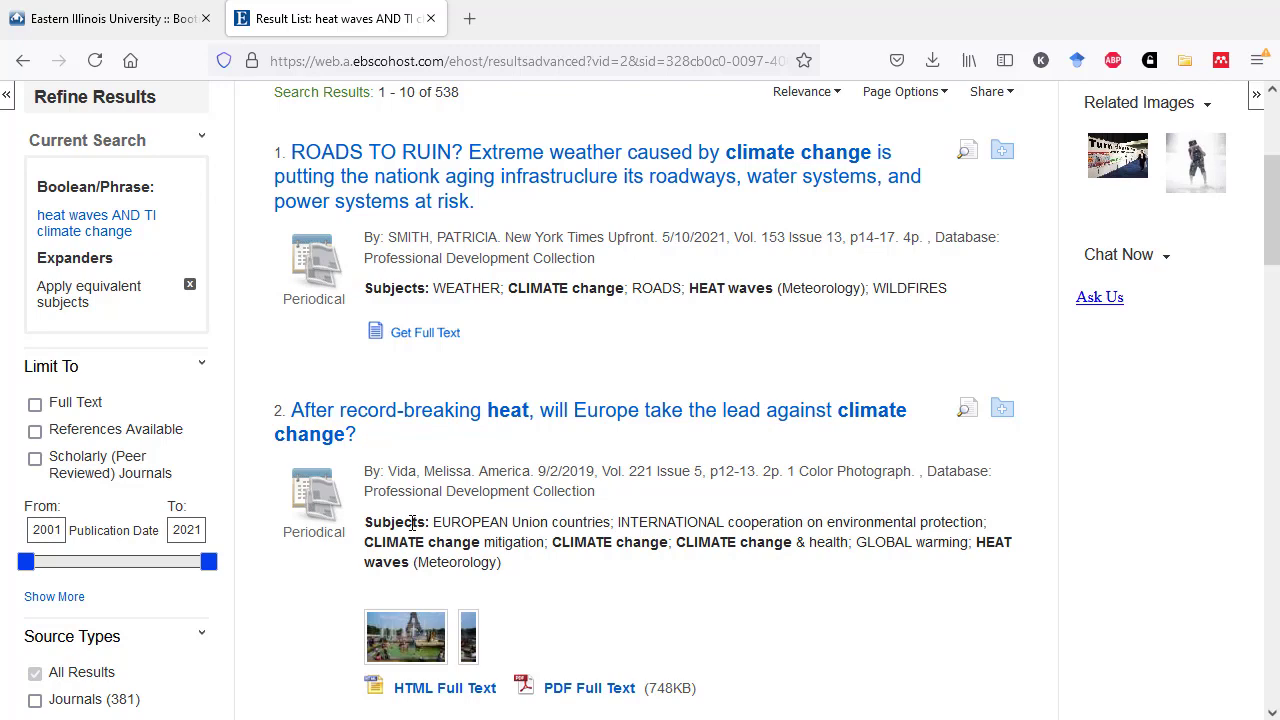
scroll(412, 522, up, 3)
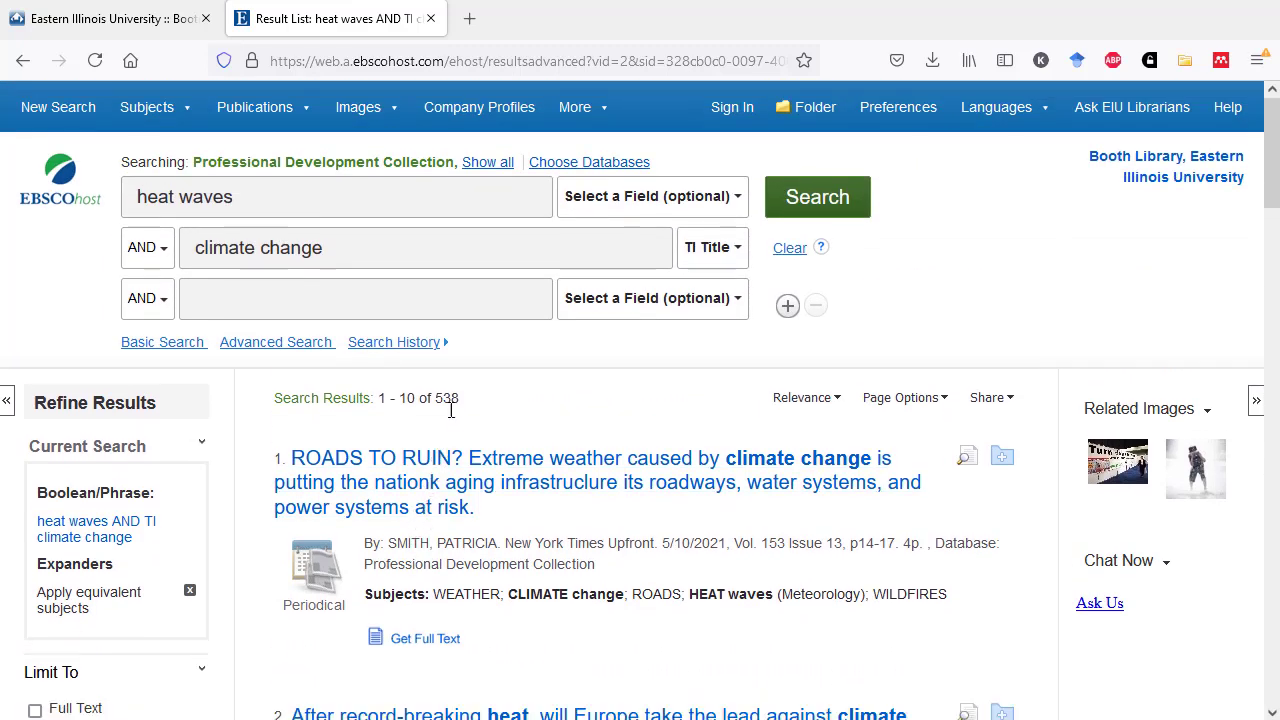
click(598, 212)
key(Return)
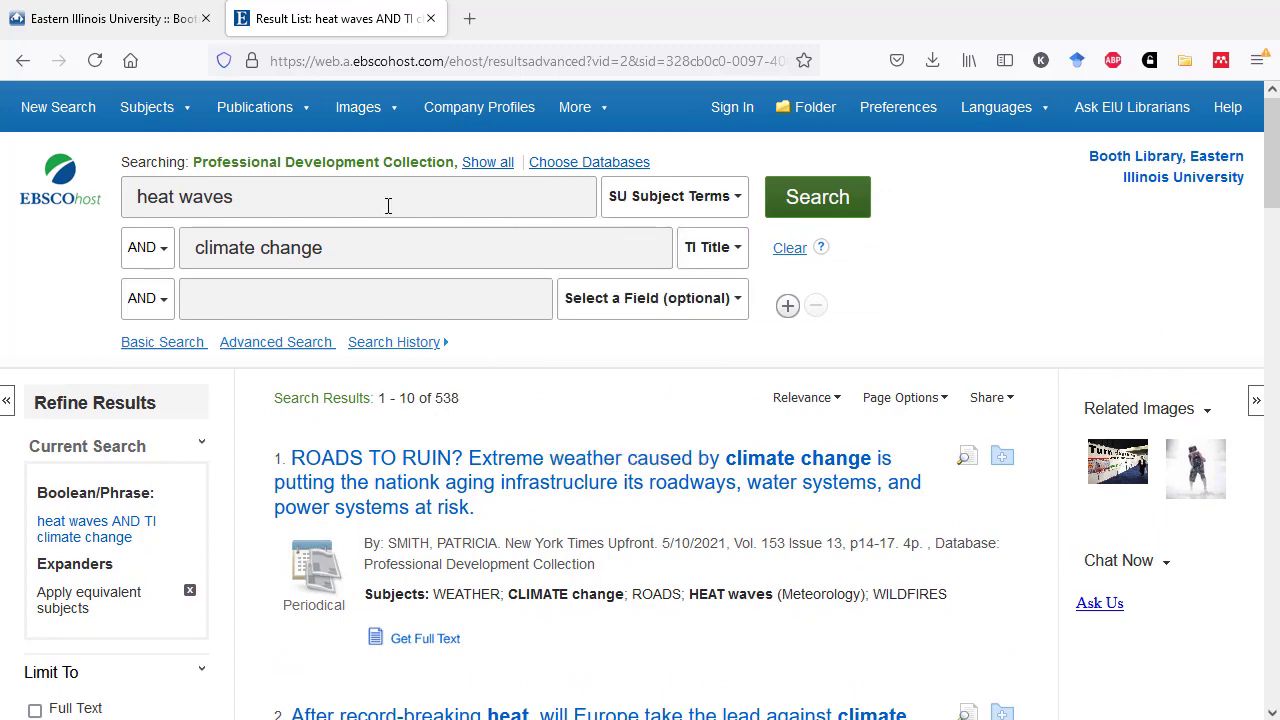
key(Escape)
Step: Look through the first page of results, examining article titles, subjects and full-text options down to the page navigation
scroll(388, 210, down, 2)
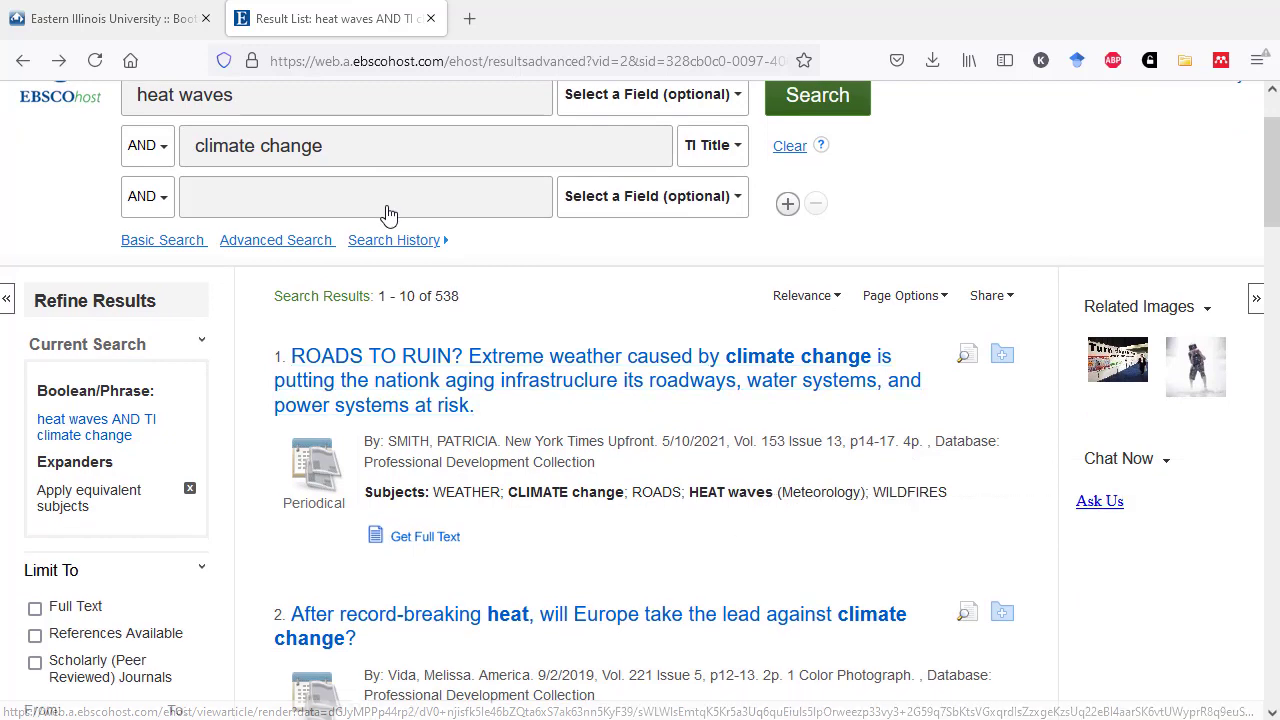
scroll(388, 214, down, 2)
scroll(388, 214, down, 2)
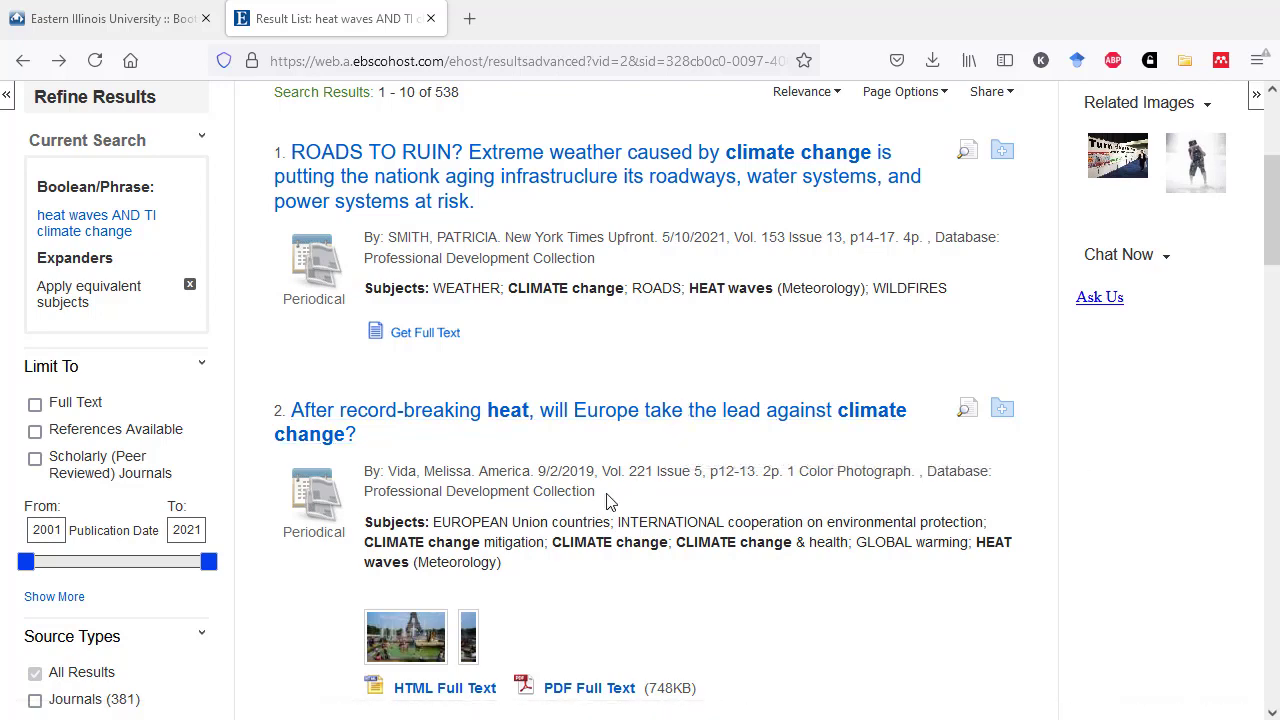
scroll(610, 502, down, 6)
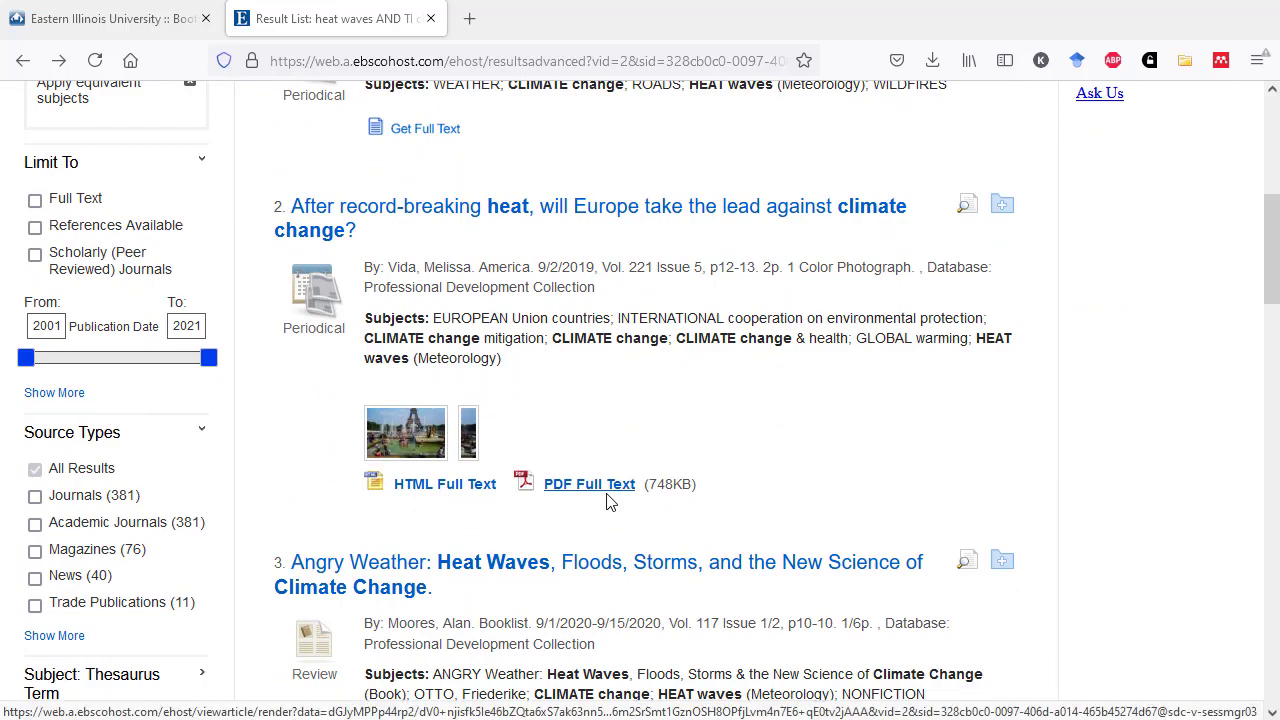
scroll(610, 502, down, 2)
scroll(610, 502, down, 4)
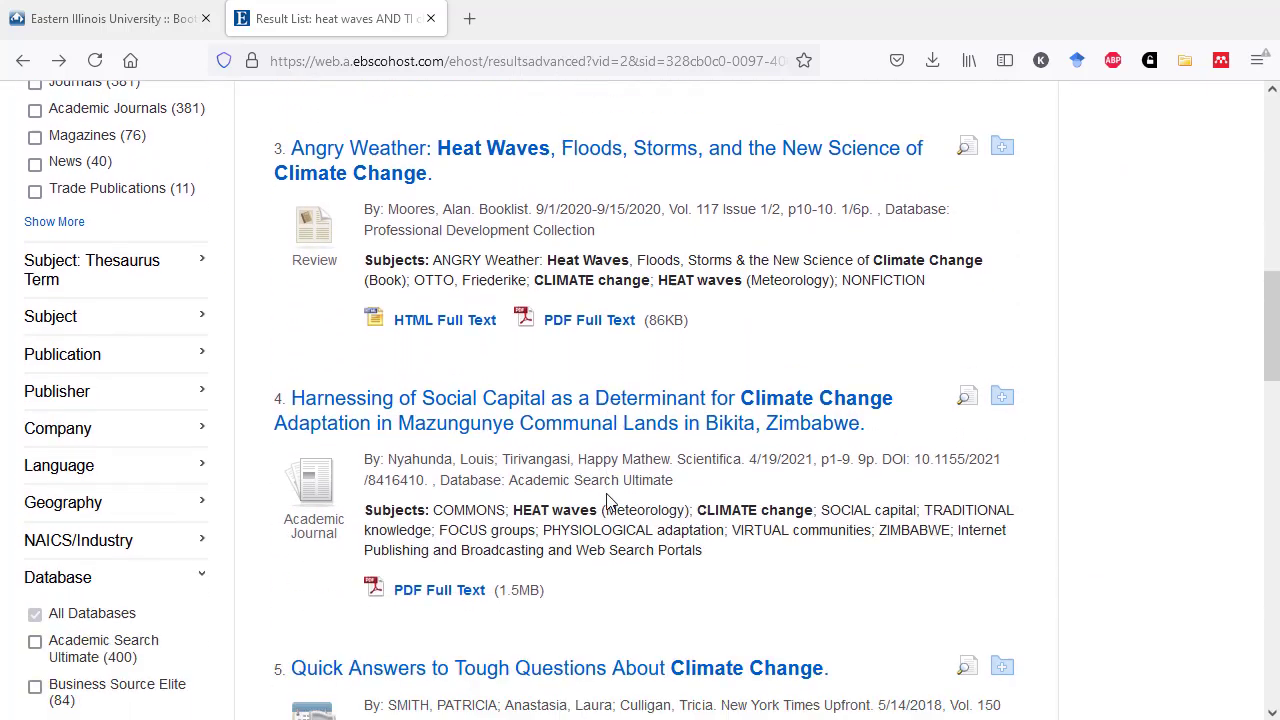
scroll(610, 502, down, 9)
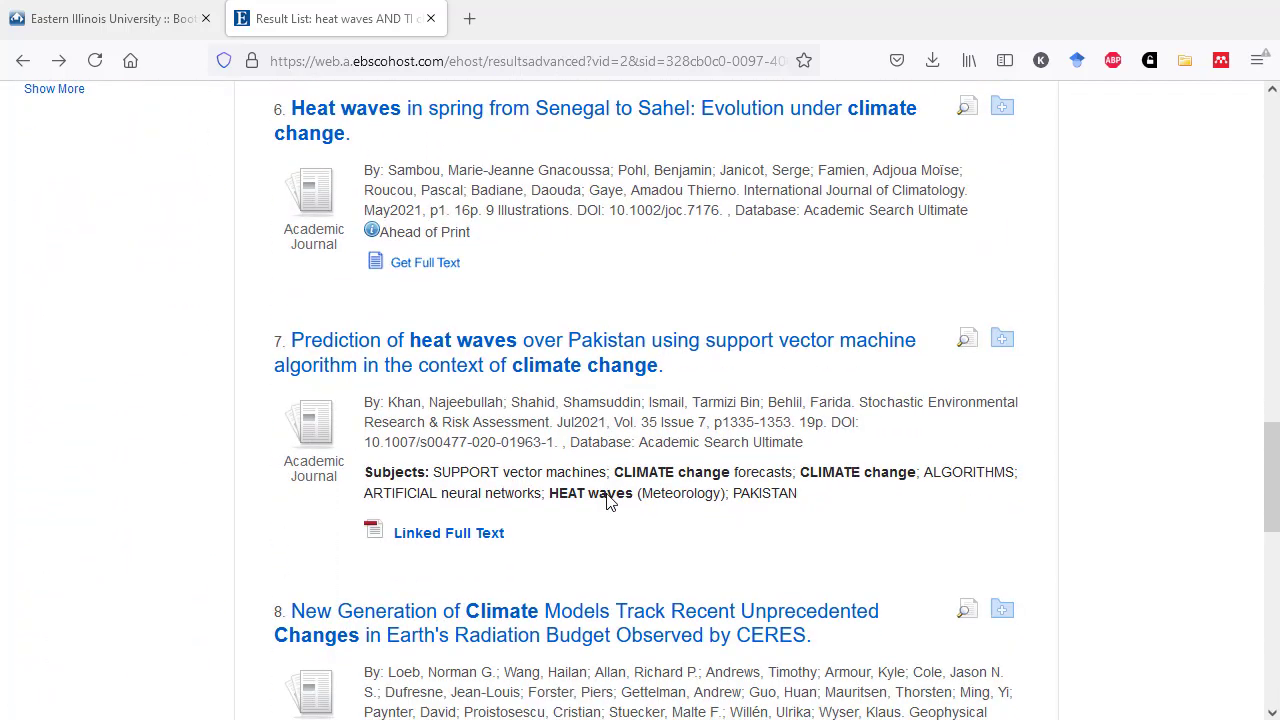
scroll(607, 495, down, 13)
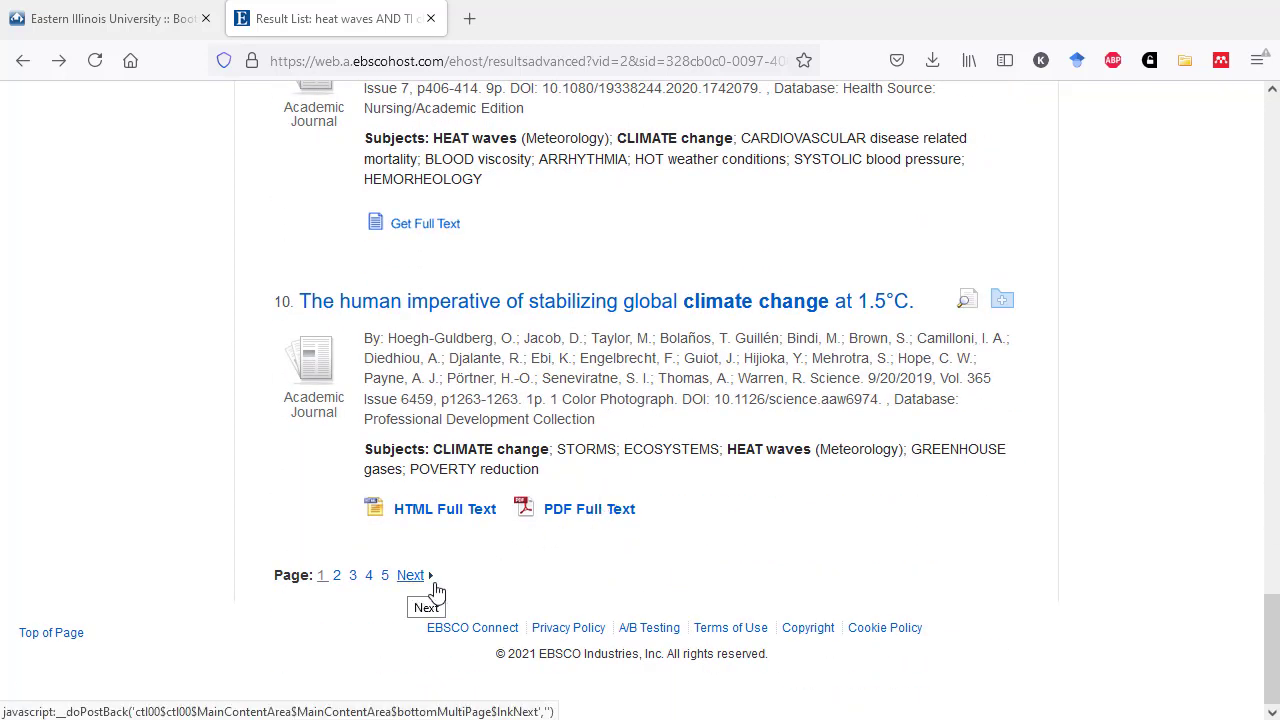
scroll(640, 608, up, 4)
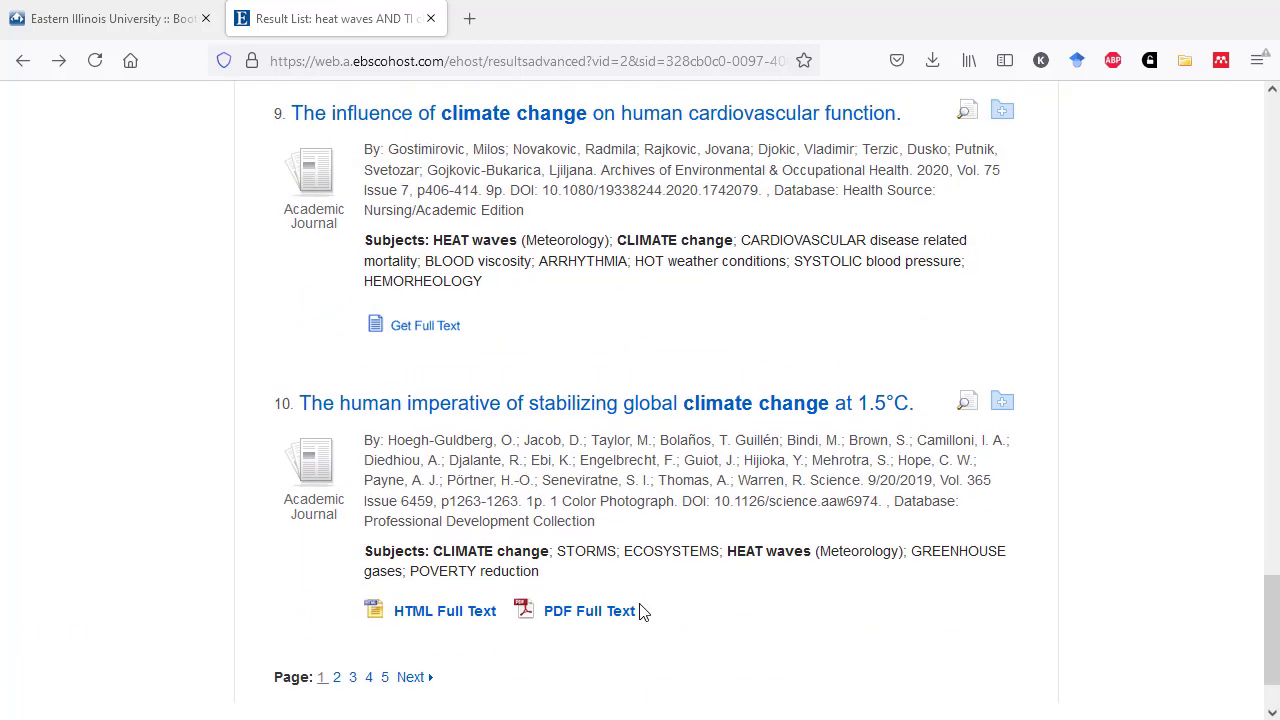
scroll(641, 612, up, 12)
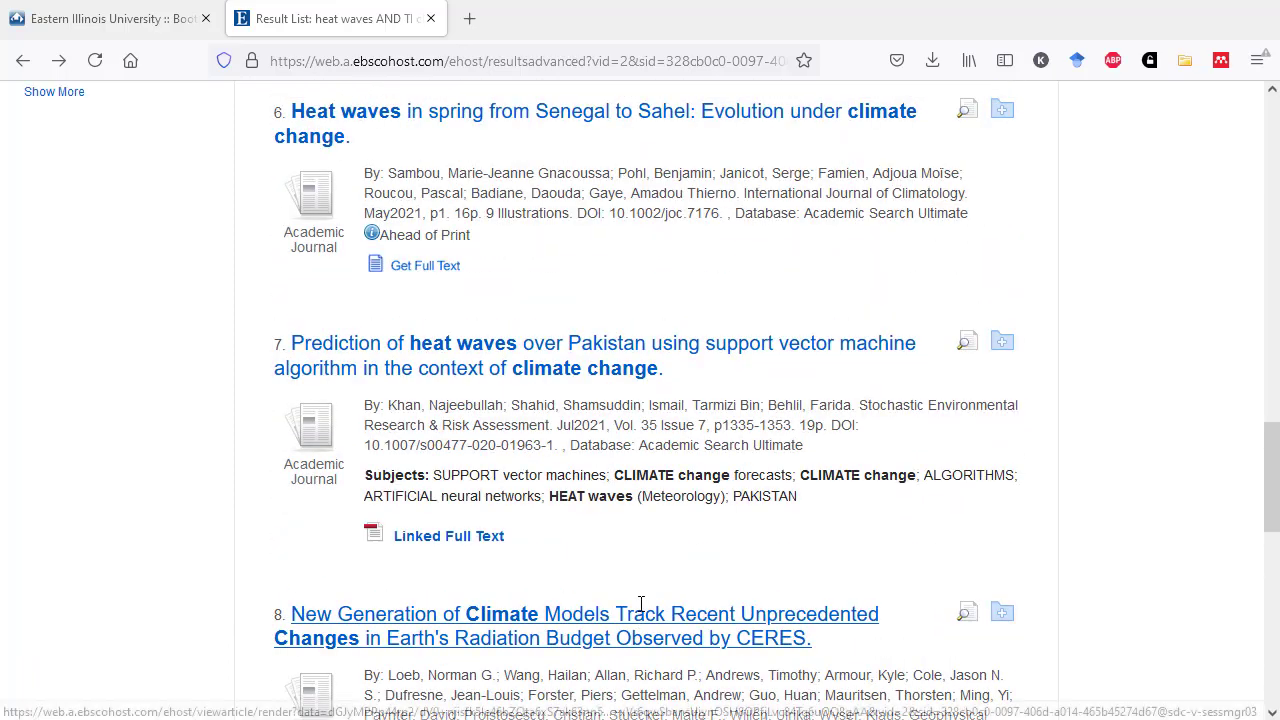
scroll(641, 612, up, 10)
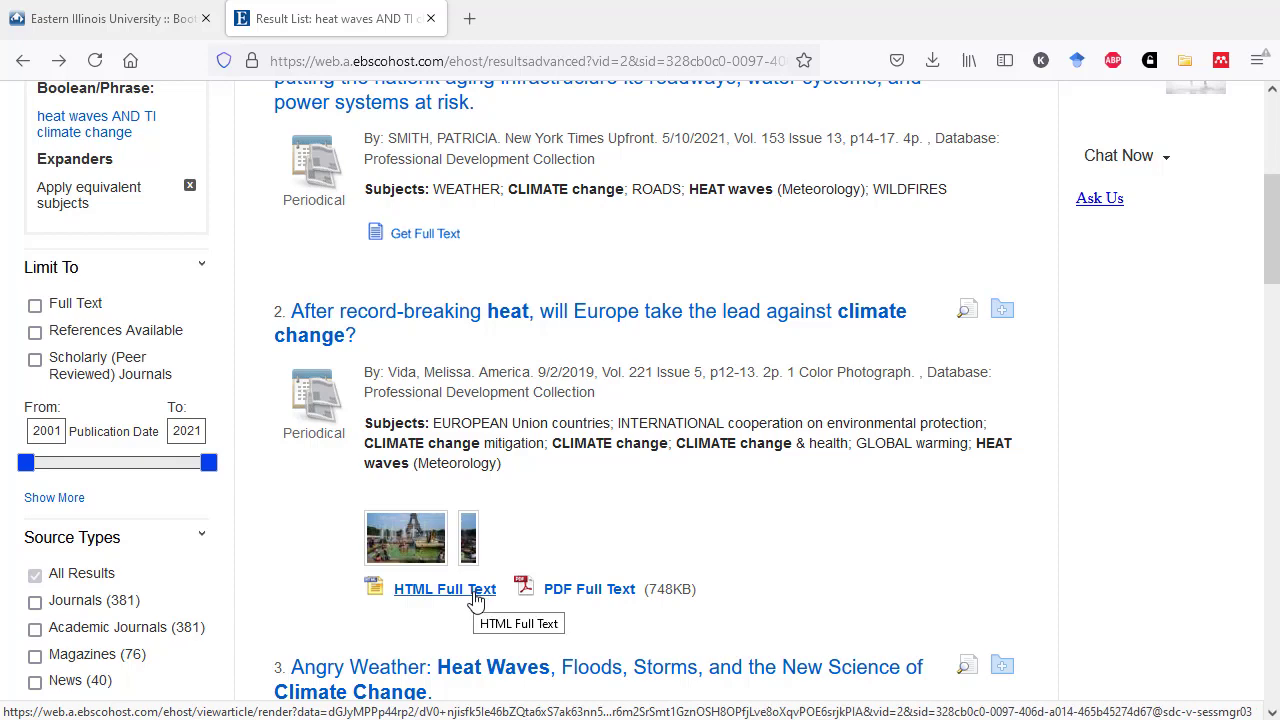
Step: Open the record of "After record-breaking heat, will Europe take the lead against climate change?", review its subjects and abstract, and return to the result list
click(552, 328)
scroll(523, 517, down, 3)
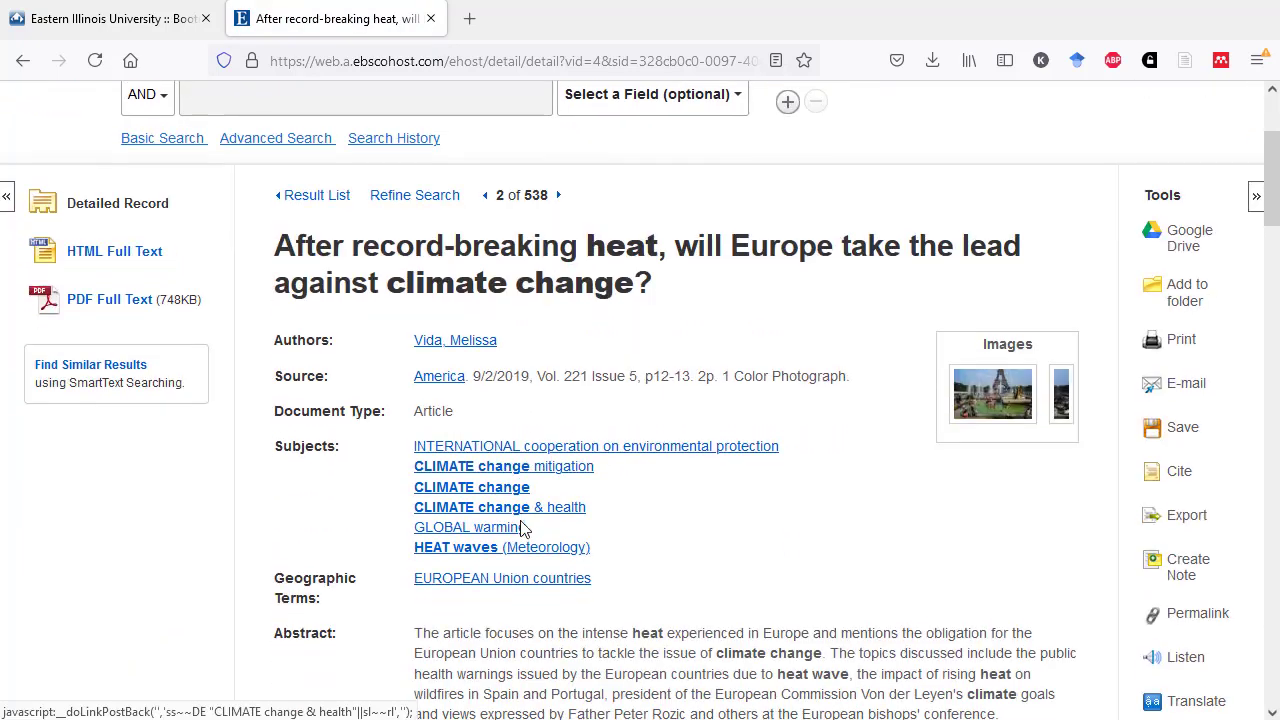
scroll(523, 530, down, 1)
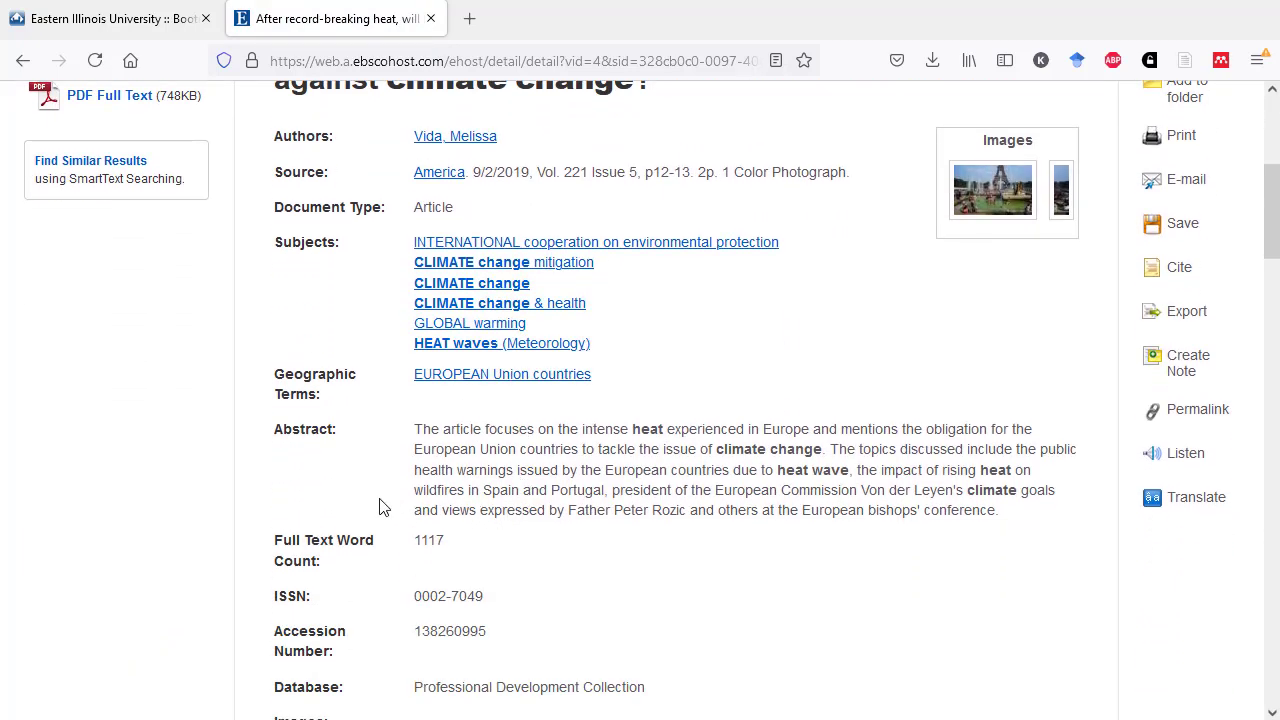
scroll(379, 507, up, 2)
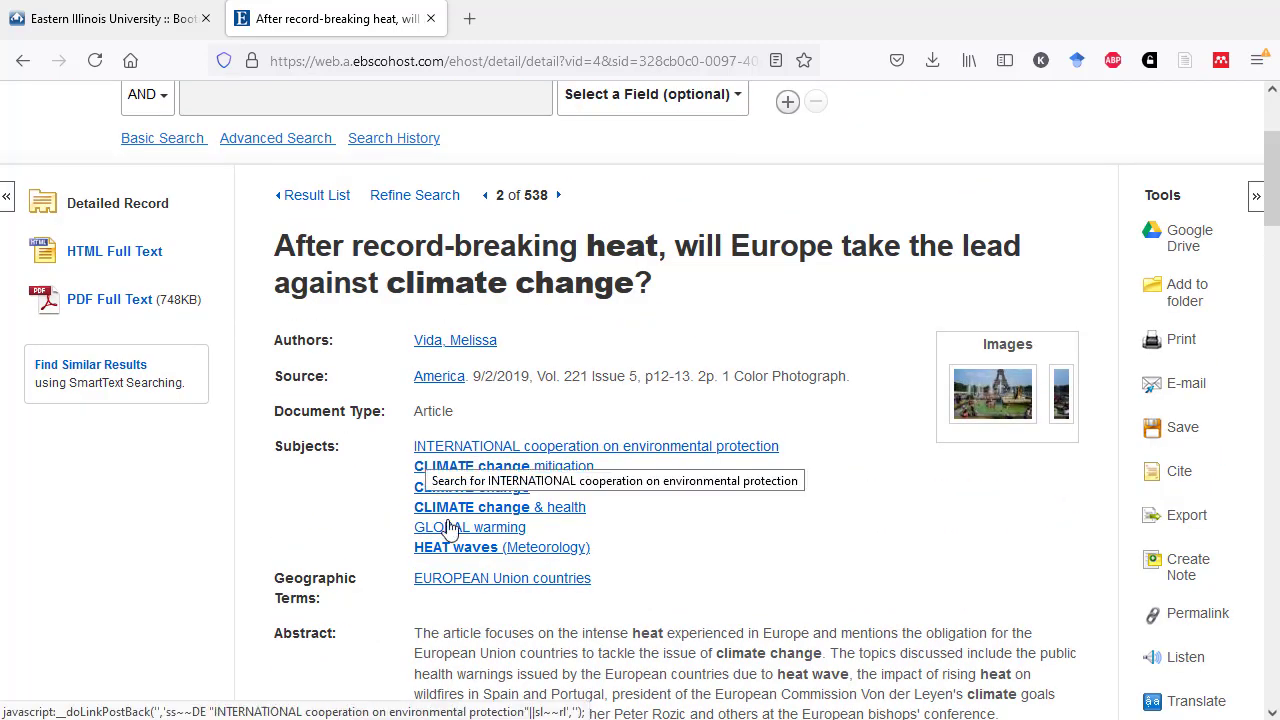
click(310, 196)
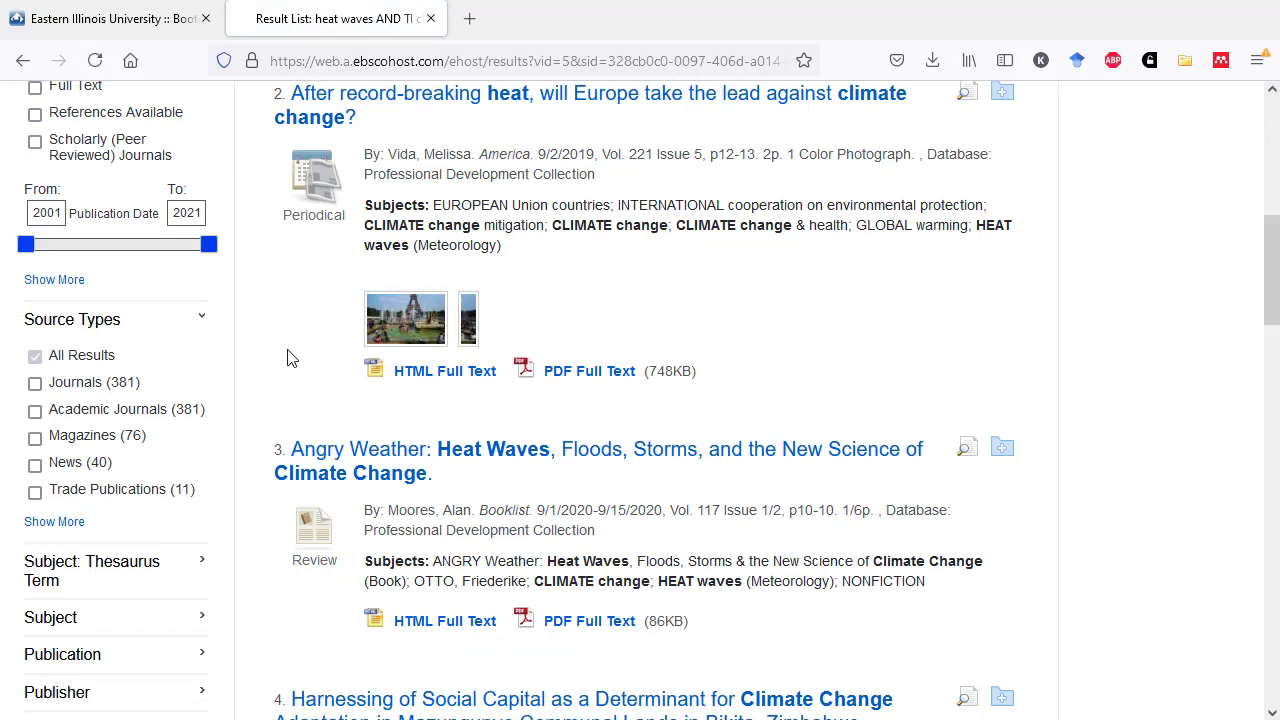
Step: Follow Get Full Text for the "ROADS TO RUIN?" article and examine its library holdings, locations and request options
scroll(290, 358, up, 2)
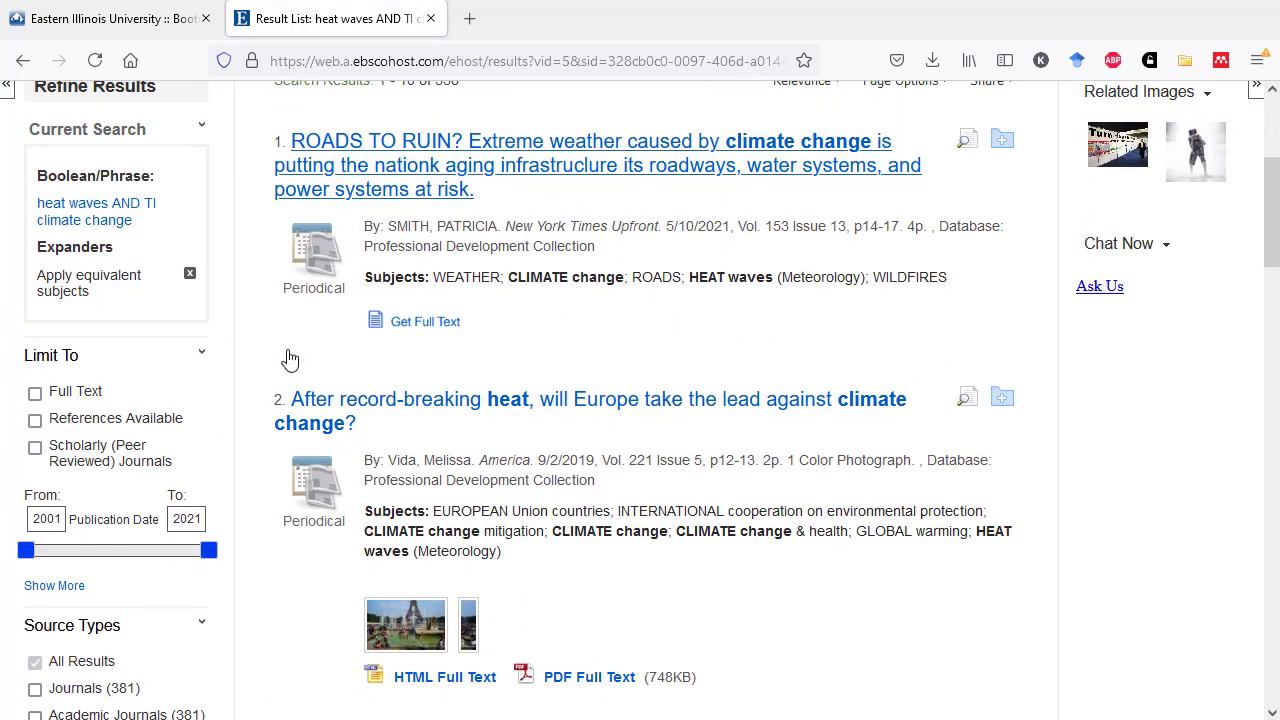
click(425, 322)
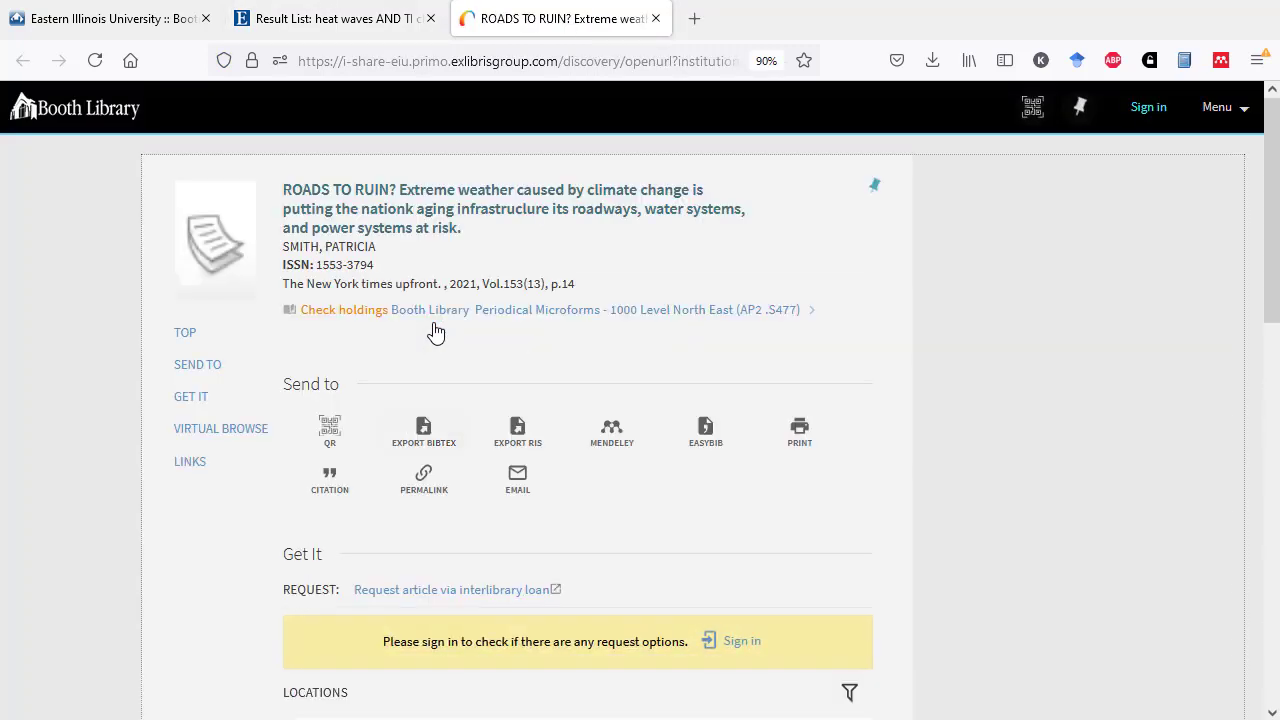
scroll(434, 330, down, 2)
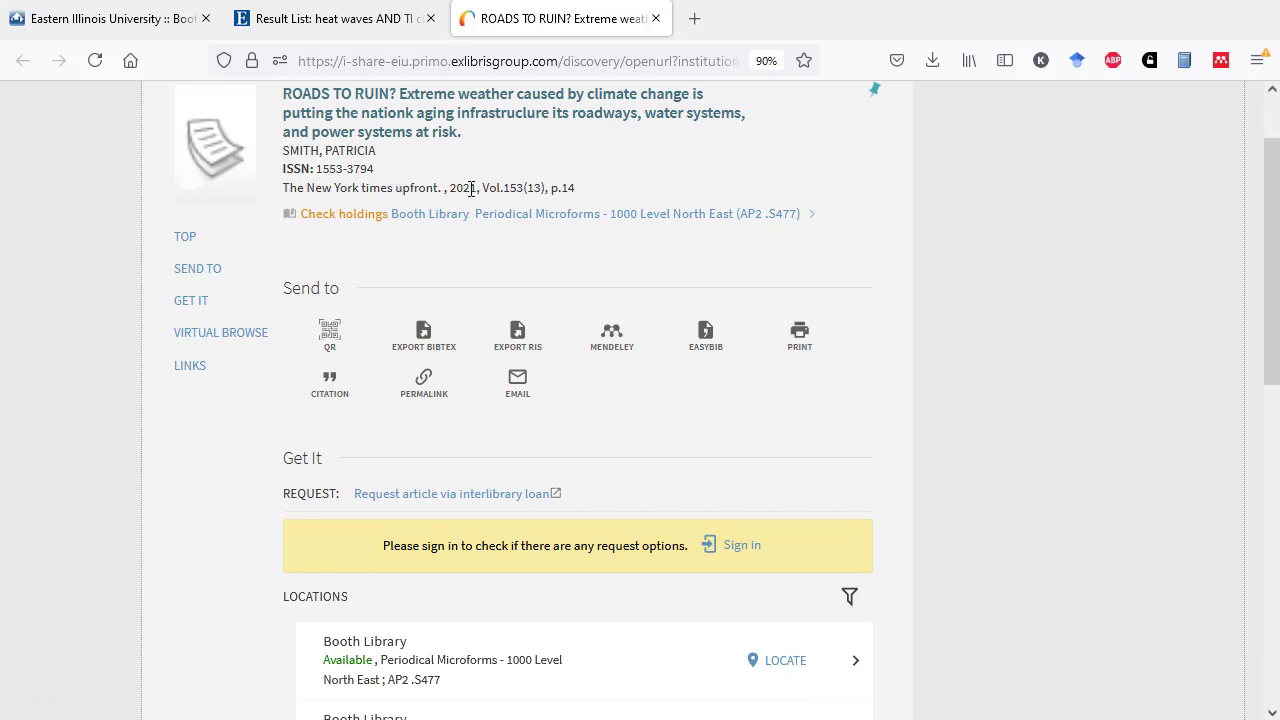
scroll(359, 449, down, 3)
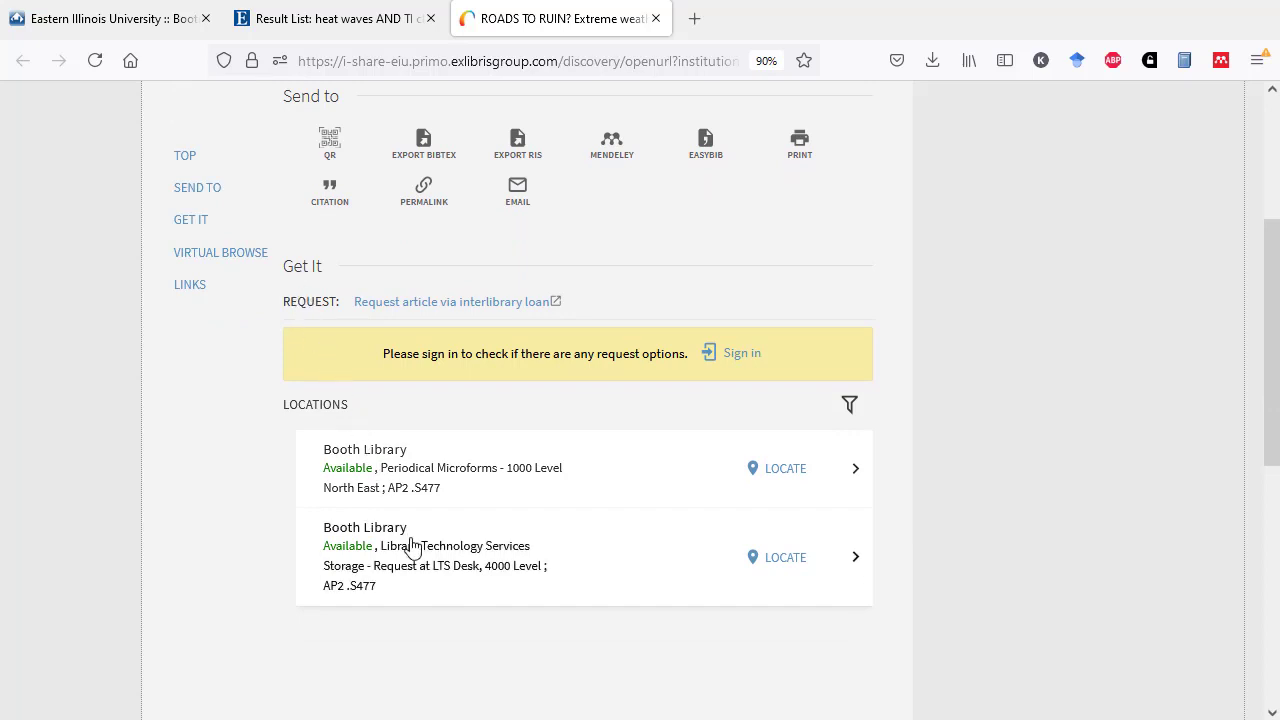
scroll(410, 544, up, 1)
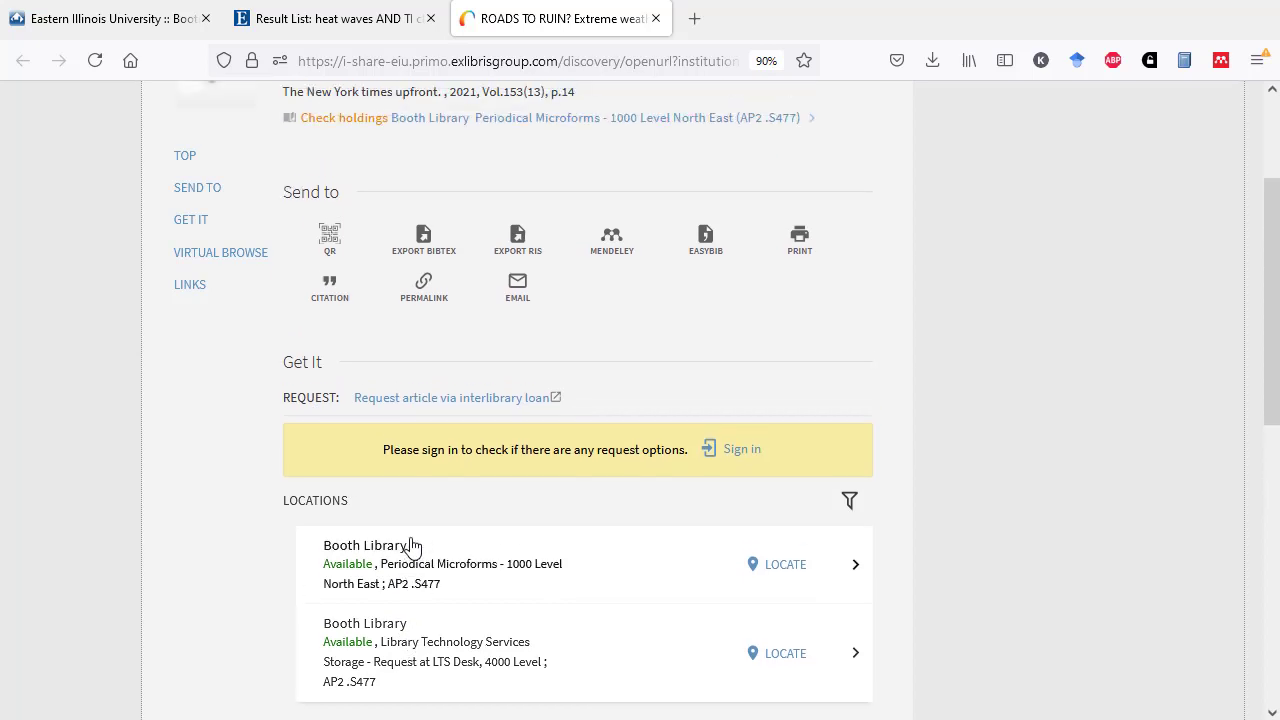
Step: Examine the holdings of both Booth Library locations, Periodical Microforms and Library Technology Services Storage, and return to the locations list
scroll(410, 544, down, 1)
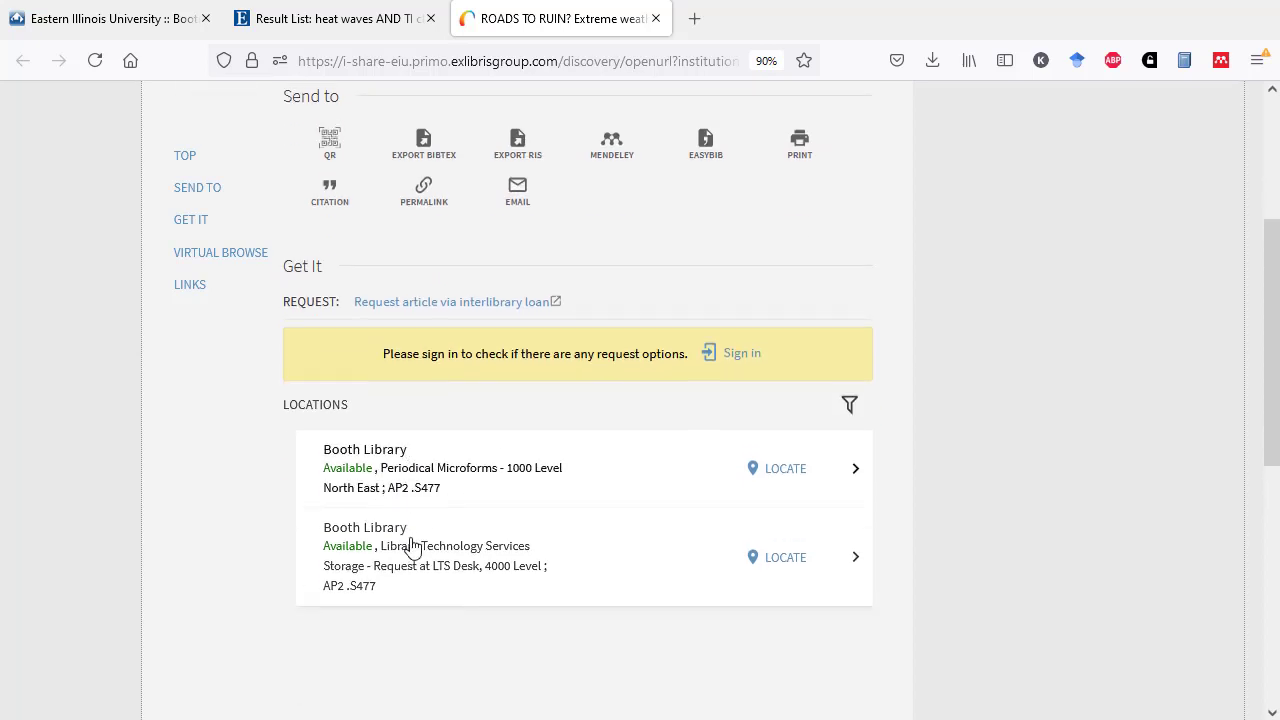
click(443, 485)
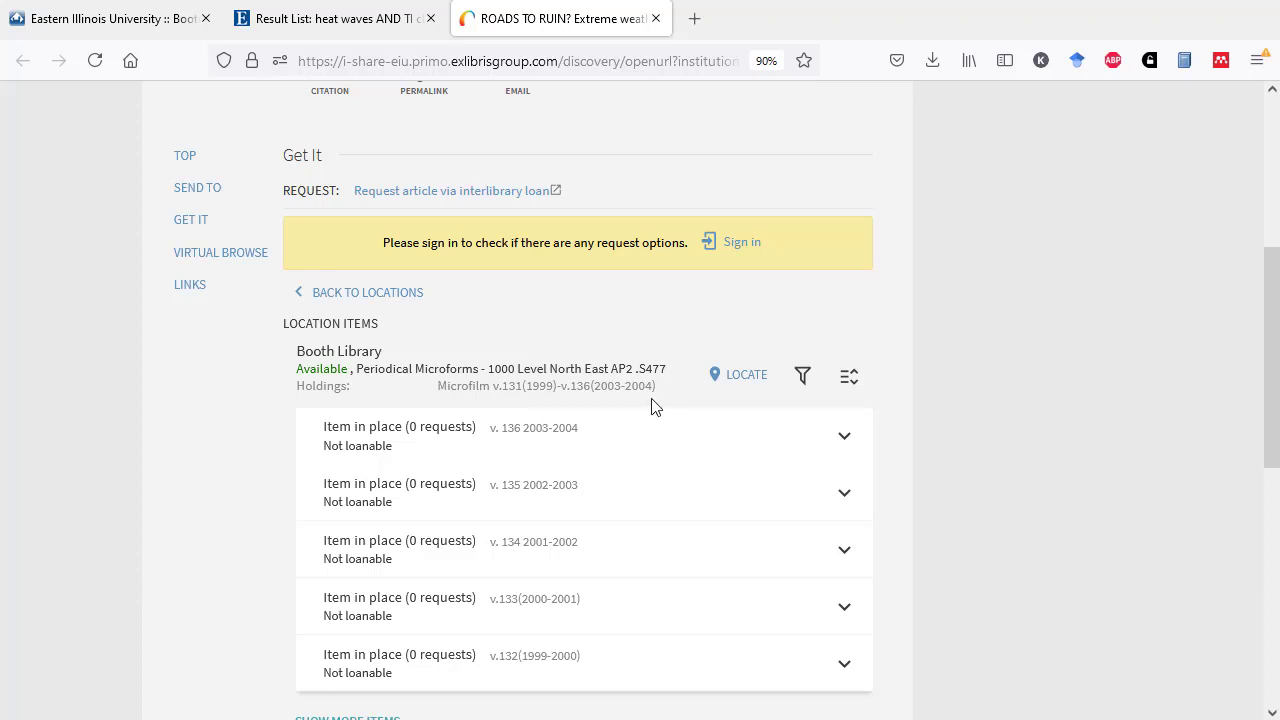
click(388, 388)
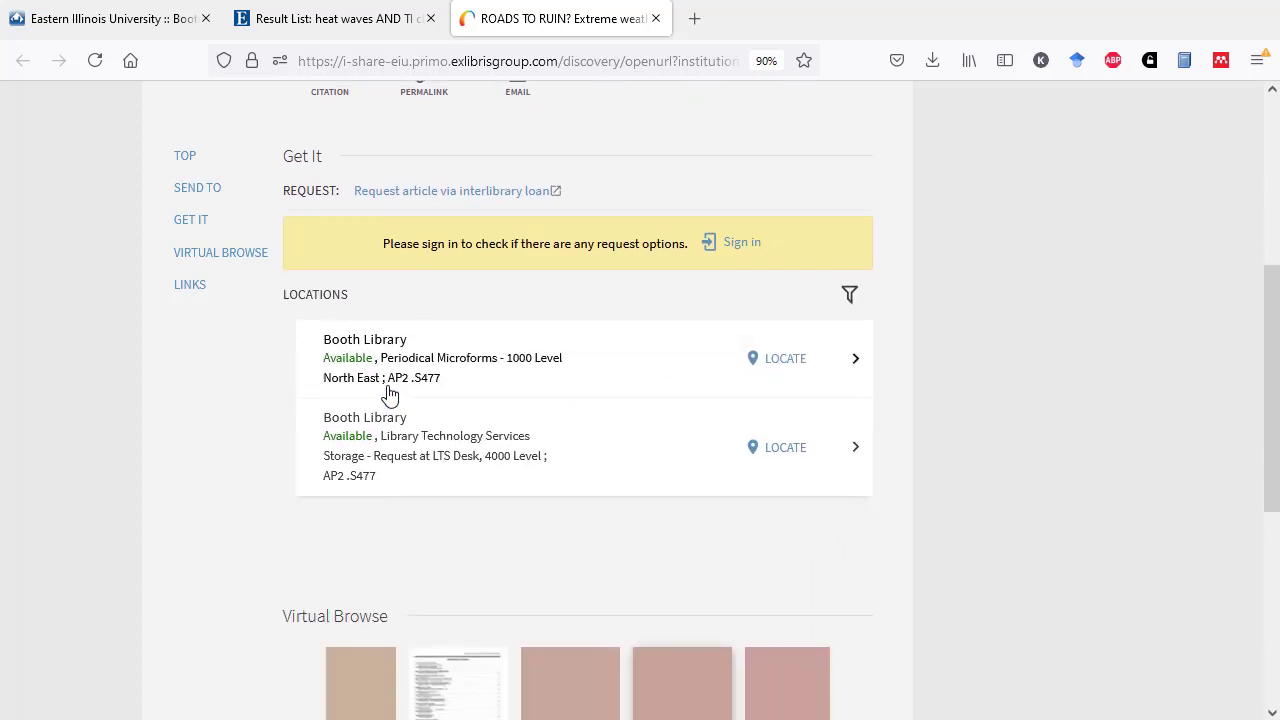
click(423, 441)
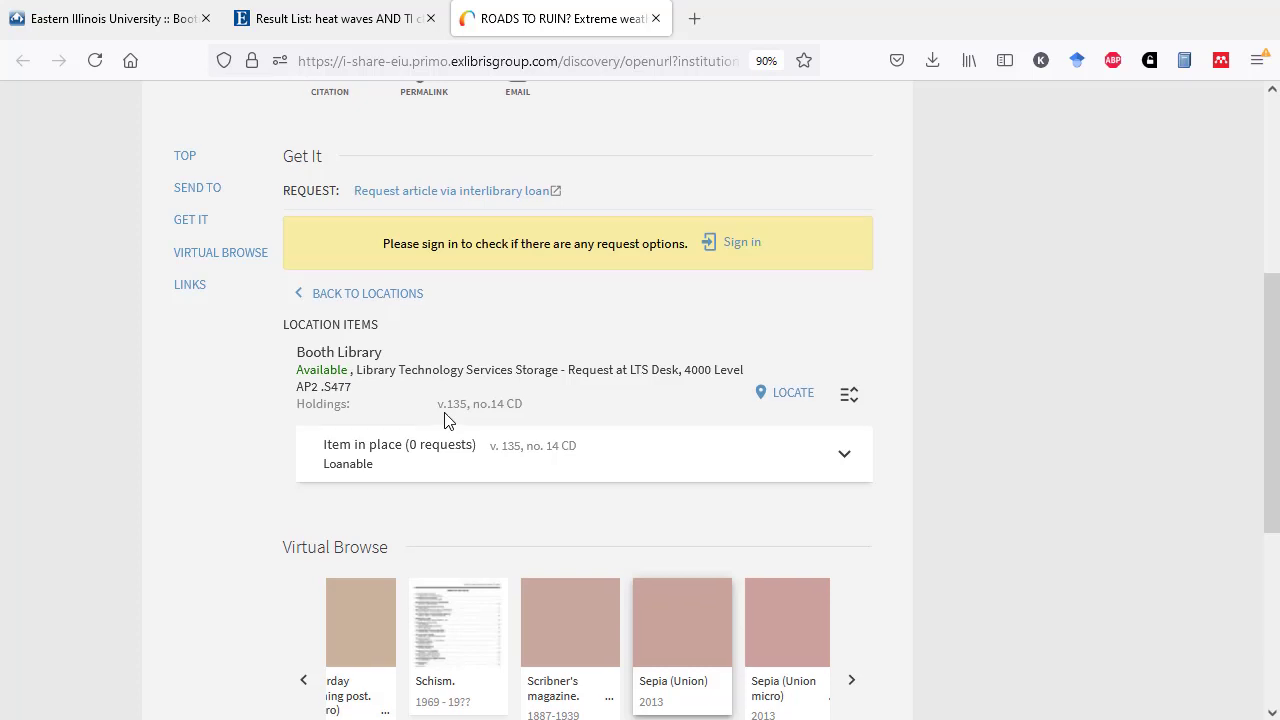
scroll(445, 418, up, 4)
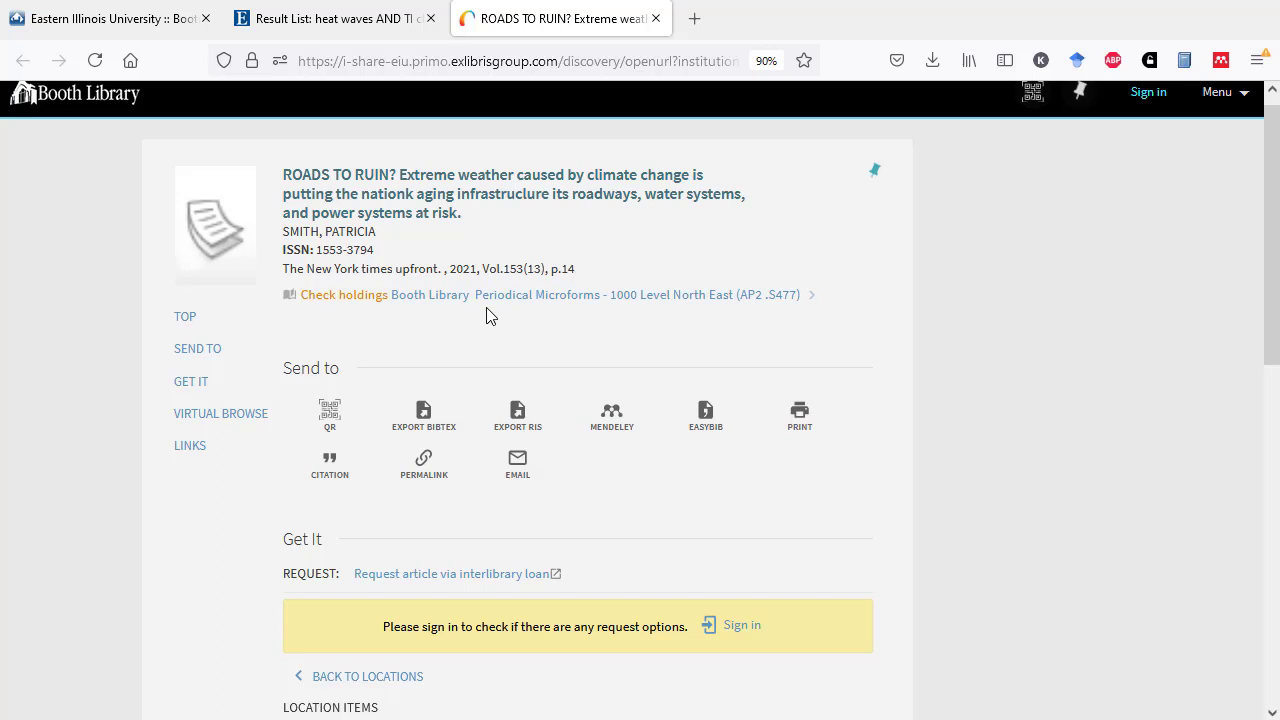
scroll(528, 337, down, 1)
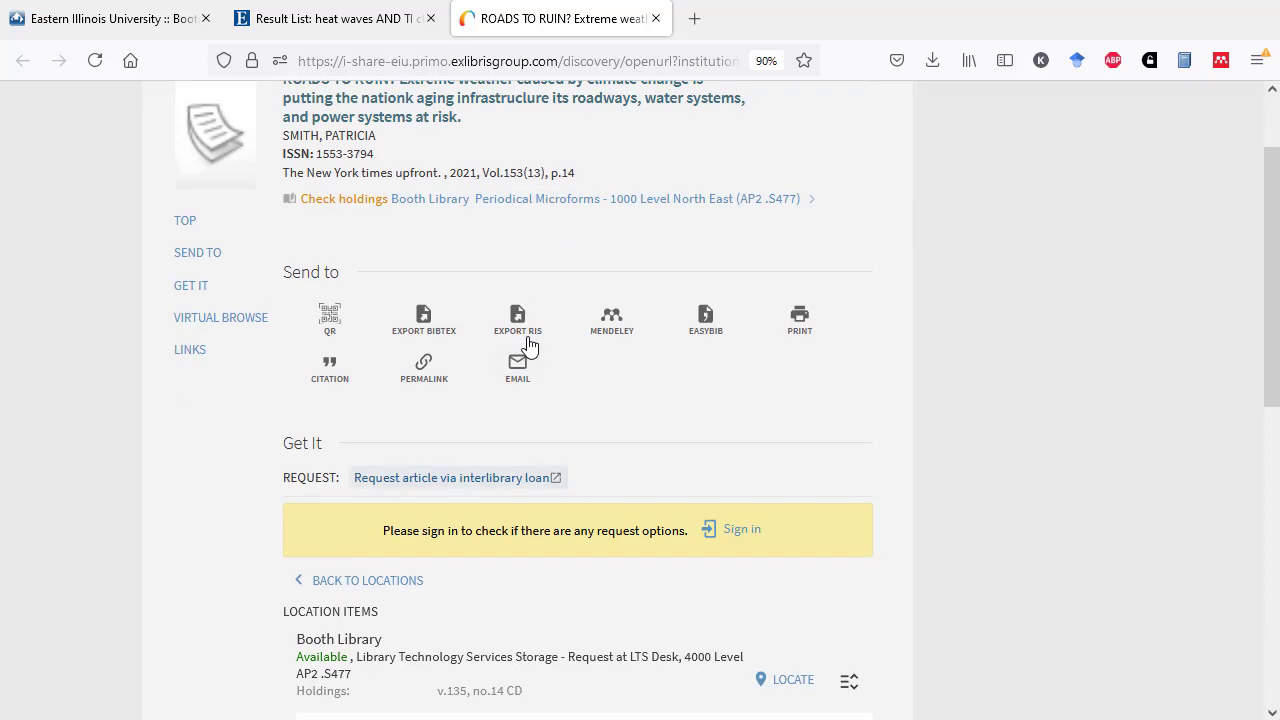
scroll(528, 343, down, 1)
click(366, 486)
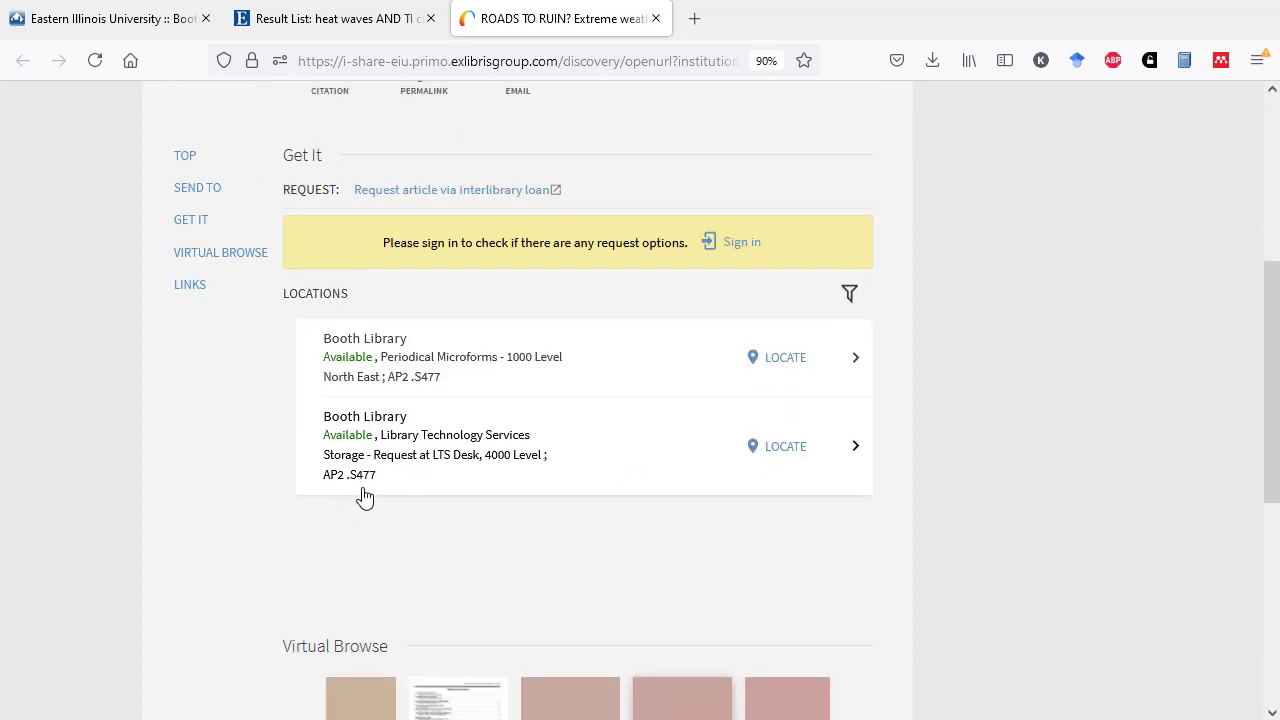
Step: Open the interlibrary loan request for the "ROADS TO RUIN?" article and review its copyright conditions, citation fields and required fields
scroll(362, 495, up, 1)
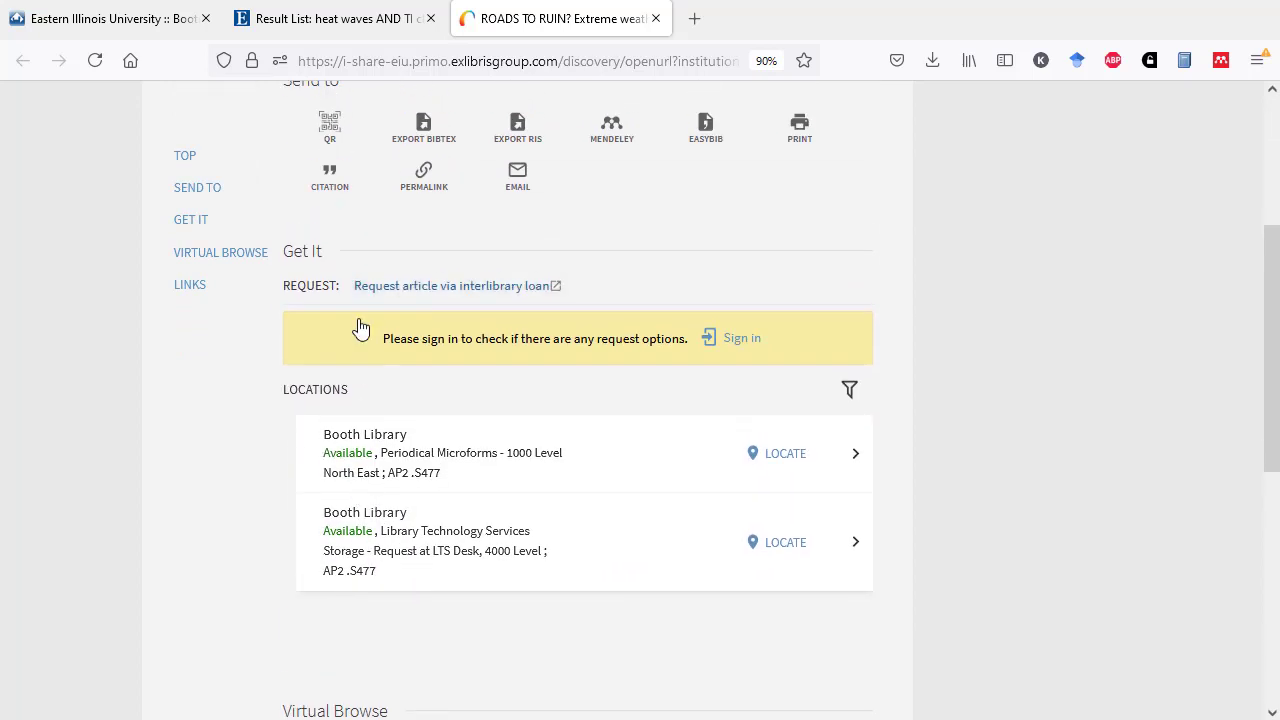
click(487, 290)
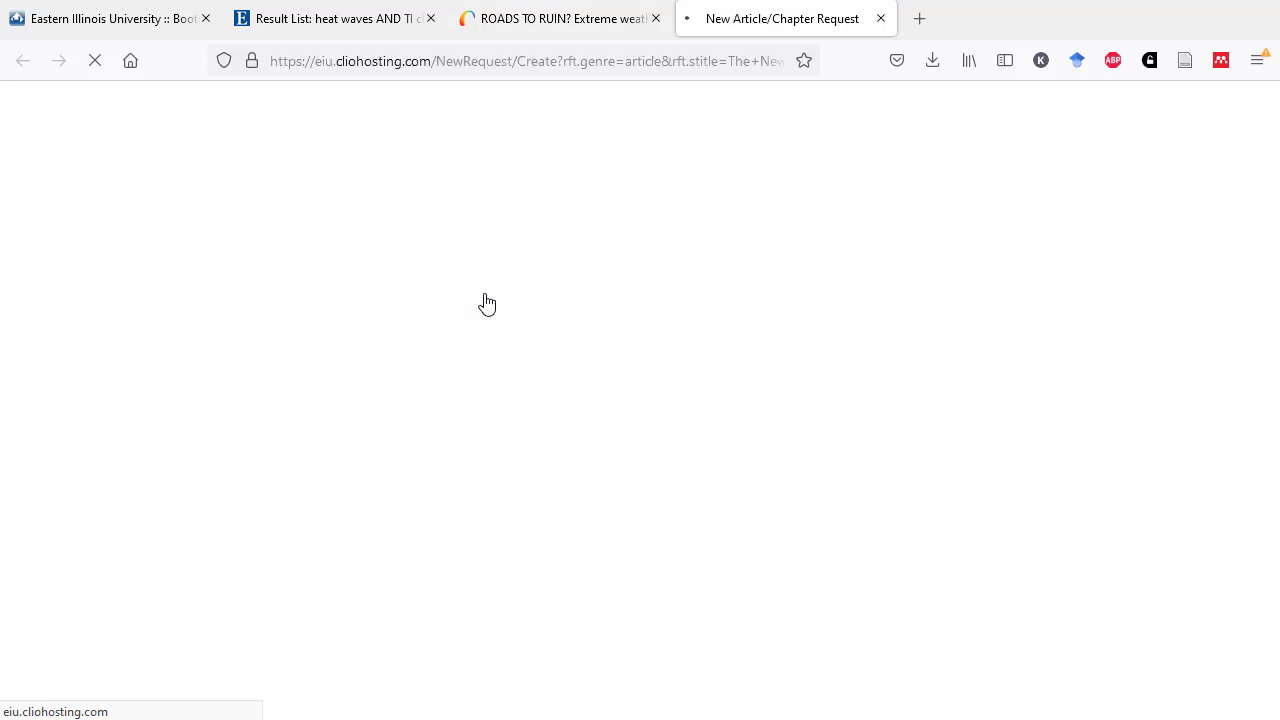
scroll(390, 511, down, 5)
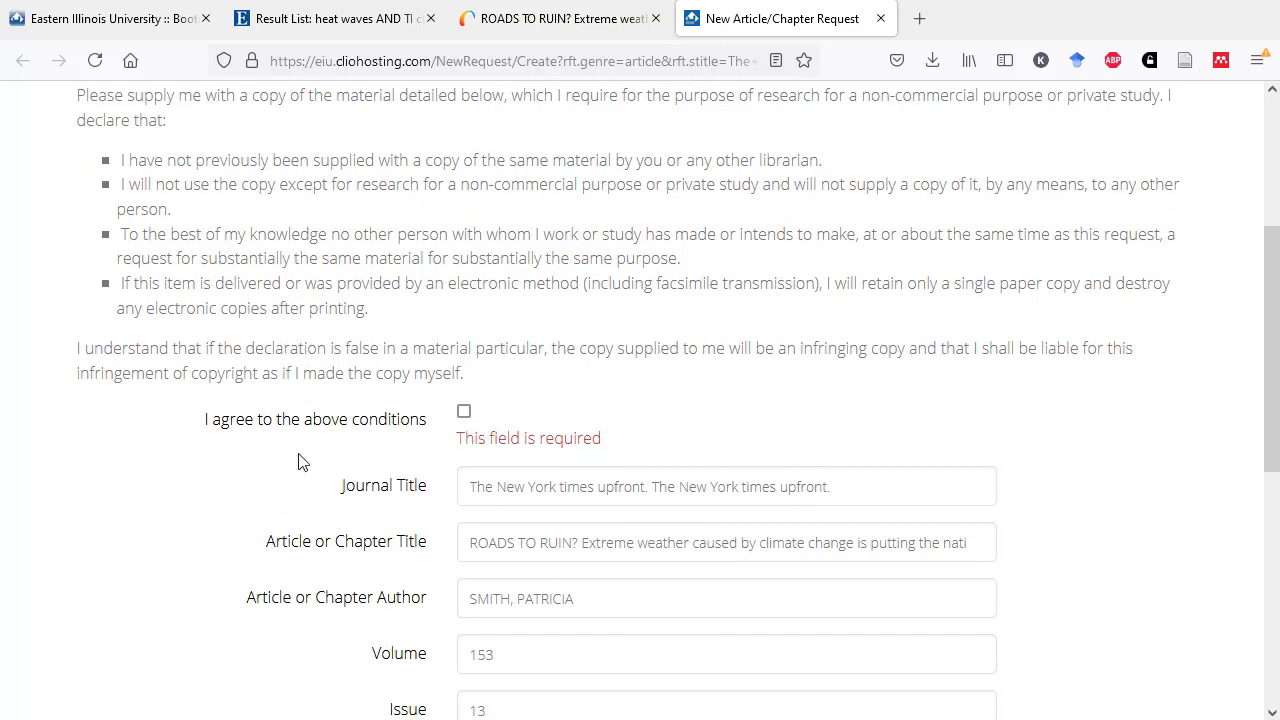
scroll(300, 460, down, 4)
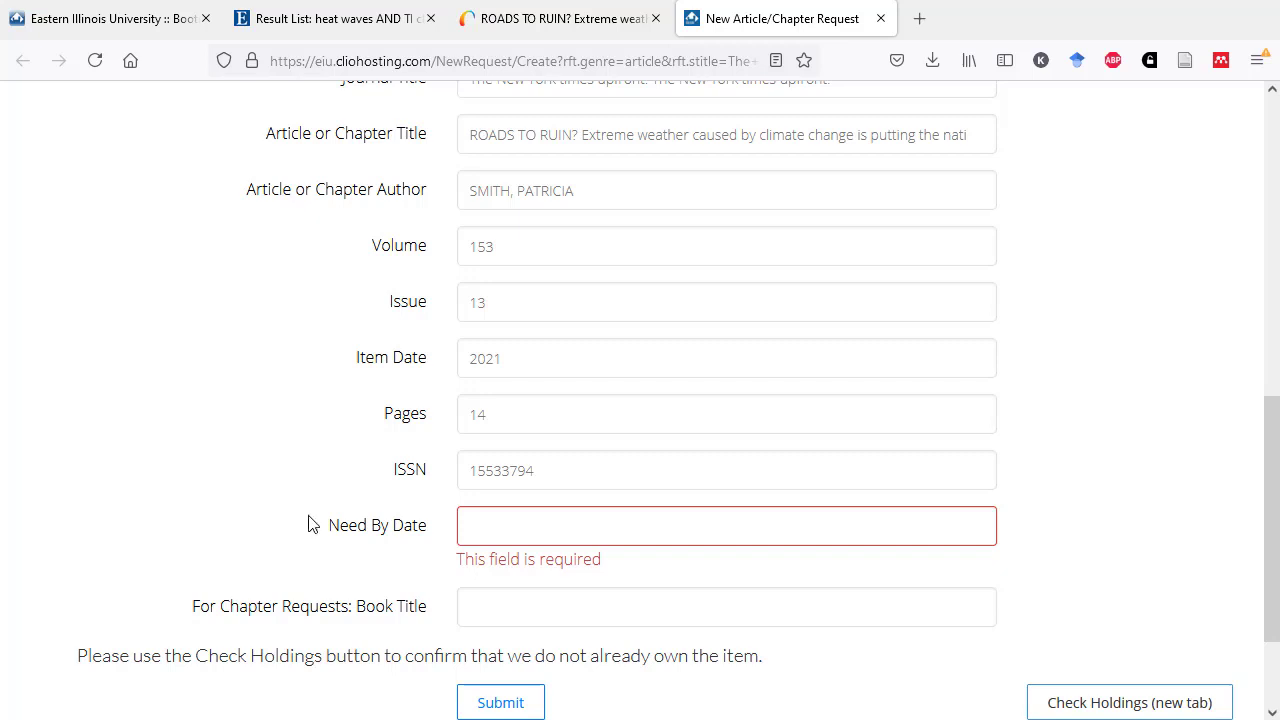
scroll(310, 525, up, 2)
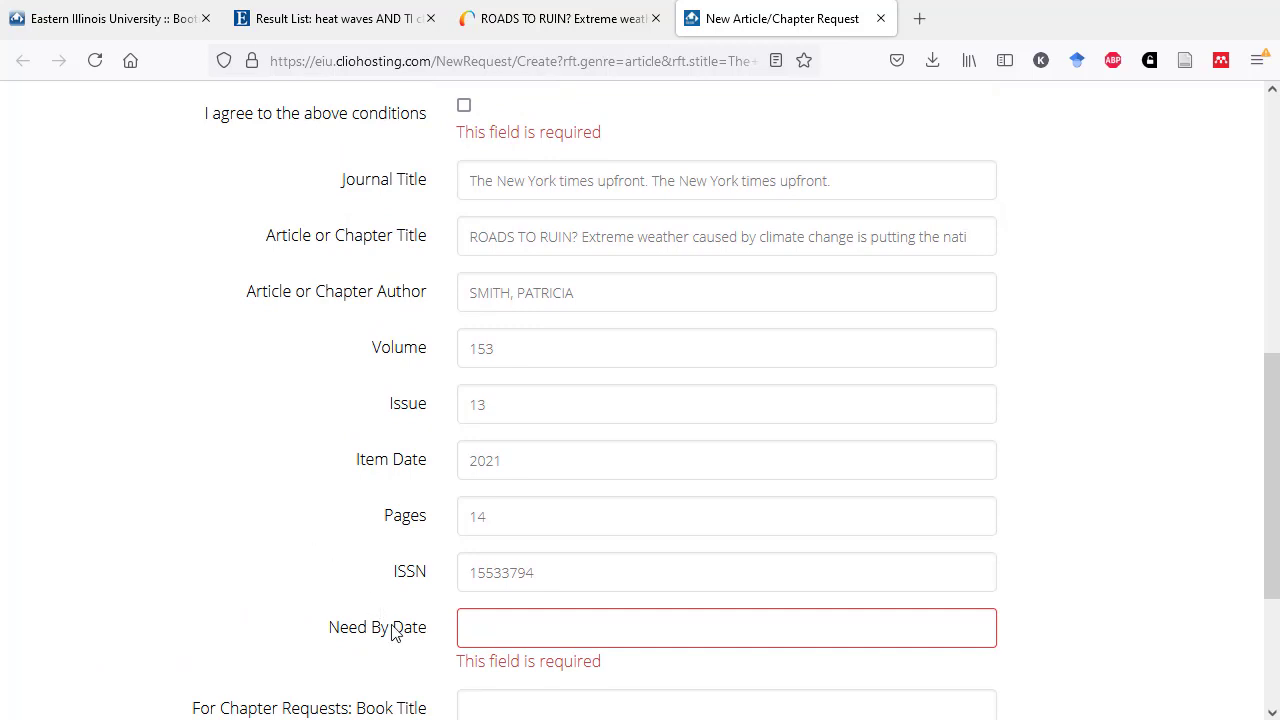
scroll(392, 628, up, 2)
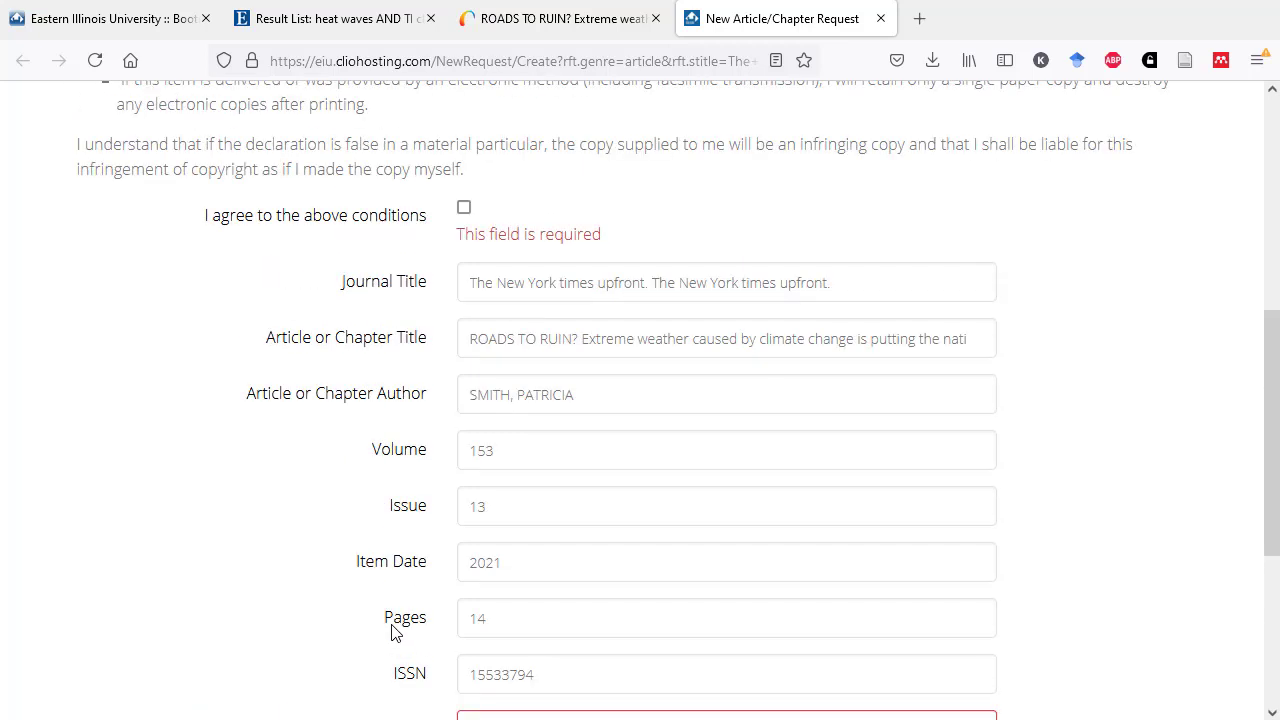
scroll(374, 590, up, 2)
scroll(333, 487, up, 6)
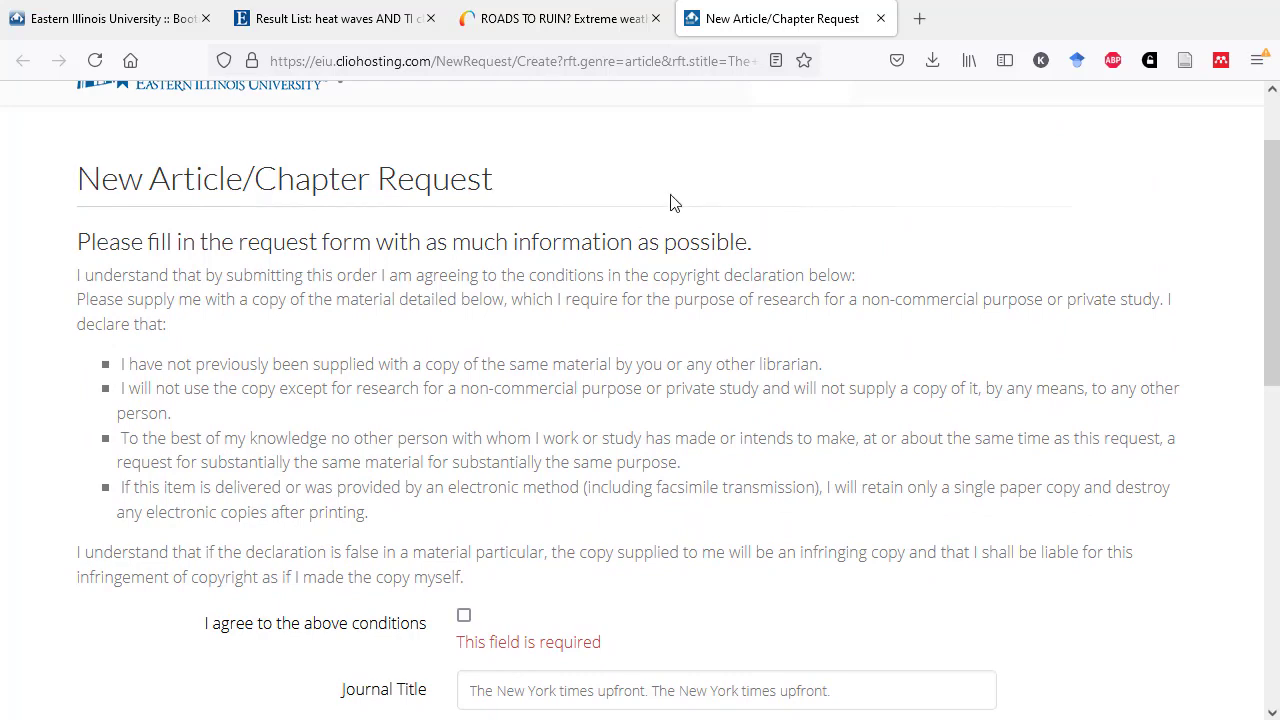
scroll(670, 203, up, 2)
Step: Return to the Booth Library home page and open the Geology databases from the subject list
click(137, 30)
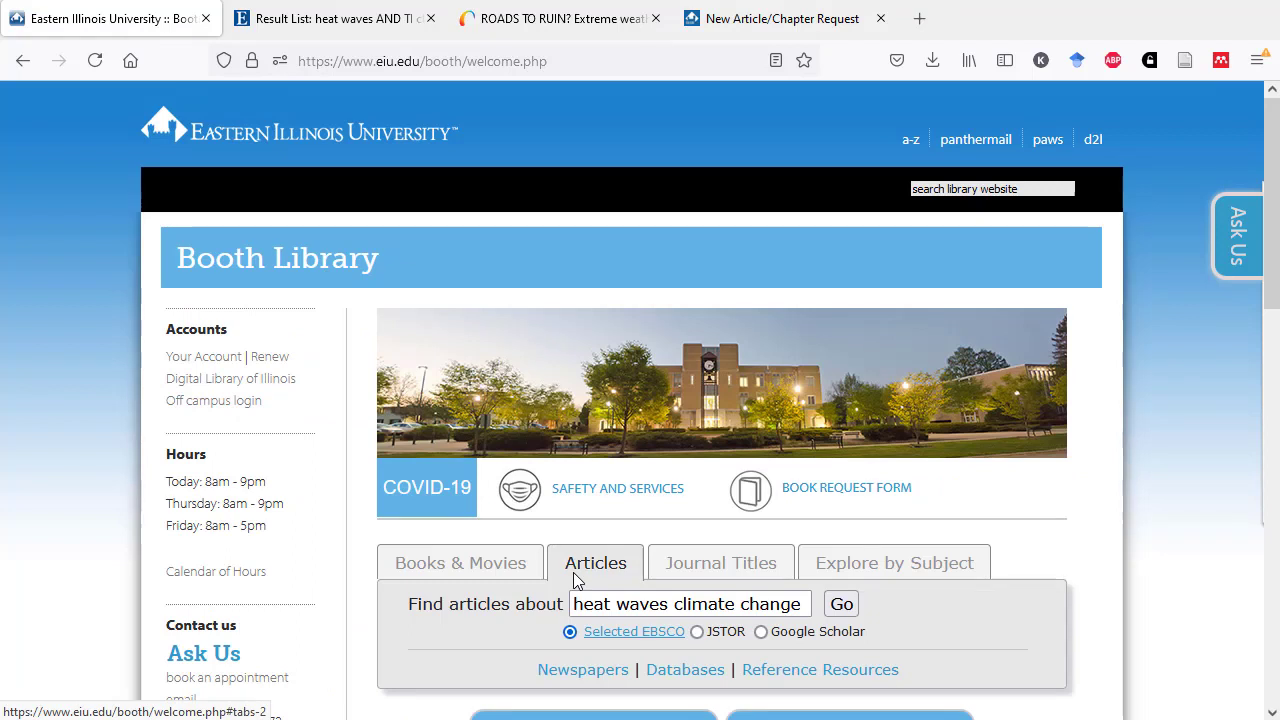
scroll(577, 580, down, 2)
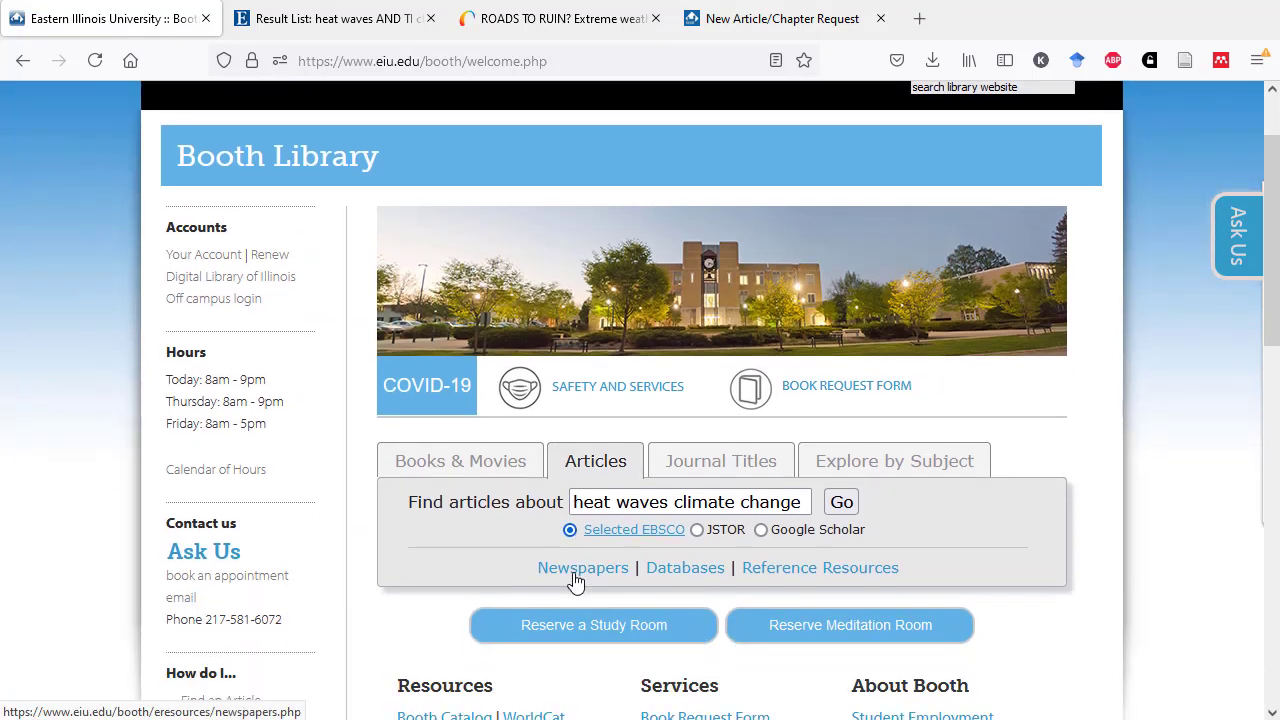
click(870, 465)
scroll(867, 470, down, 5)
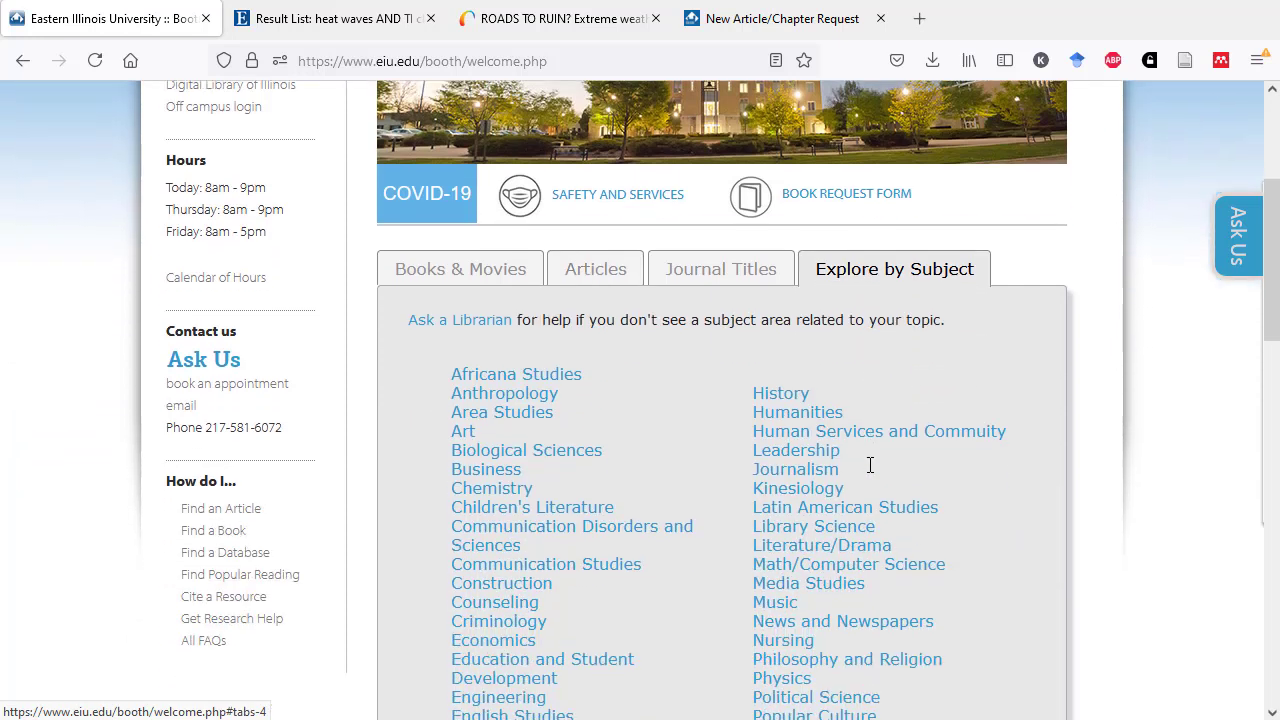
scroll(864, 464, down, 3)
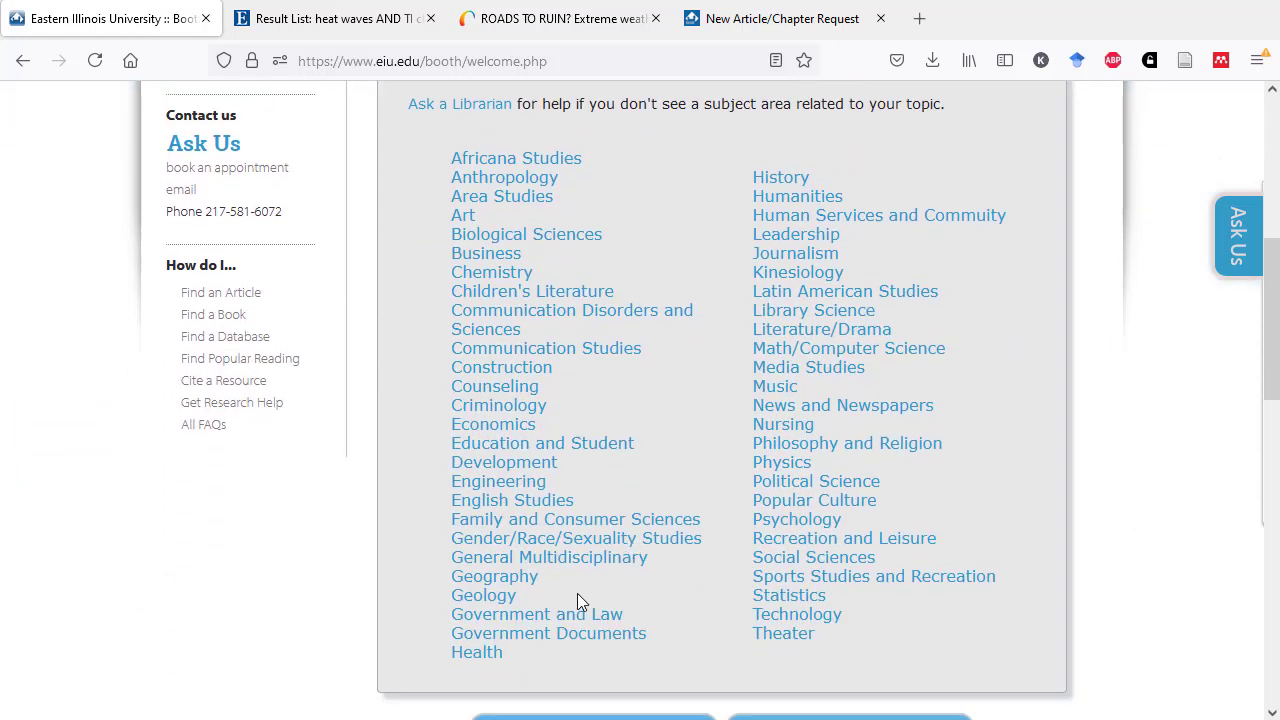
click(508, 597)
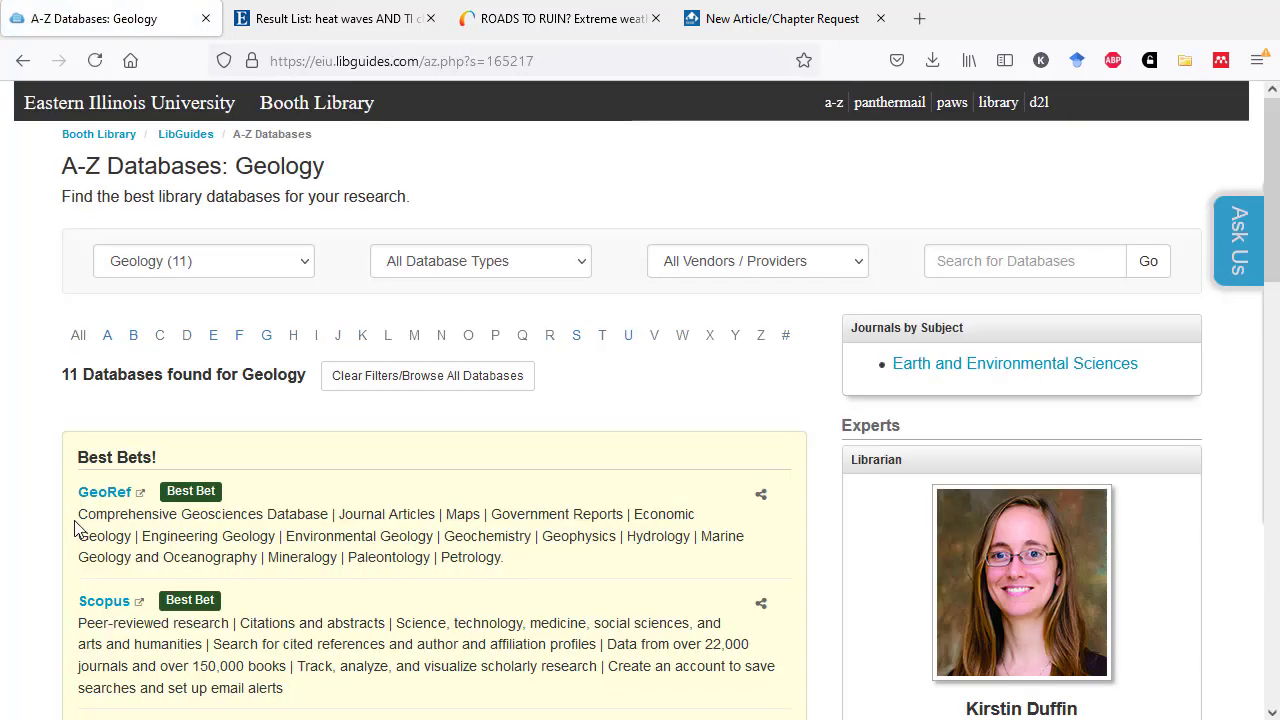
Step: Look over the Geology databases, open GeoRef from Best Bets and continue to its search with GeoRef and GeoRef In Process selected
scroll(77, 529, down, 1)
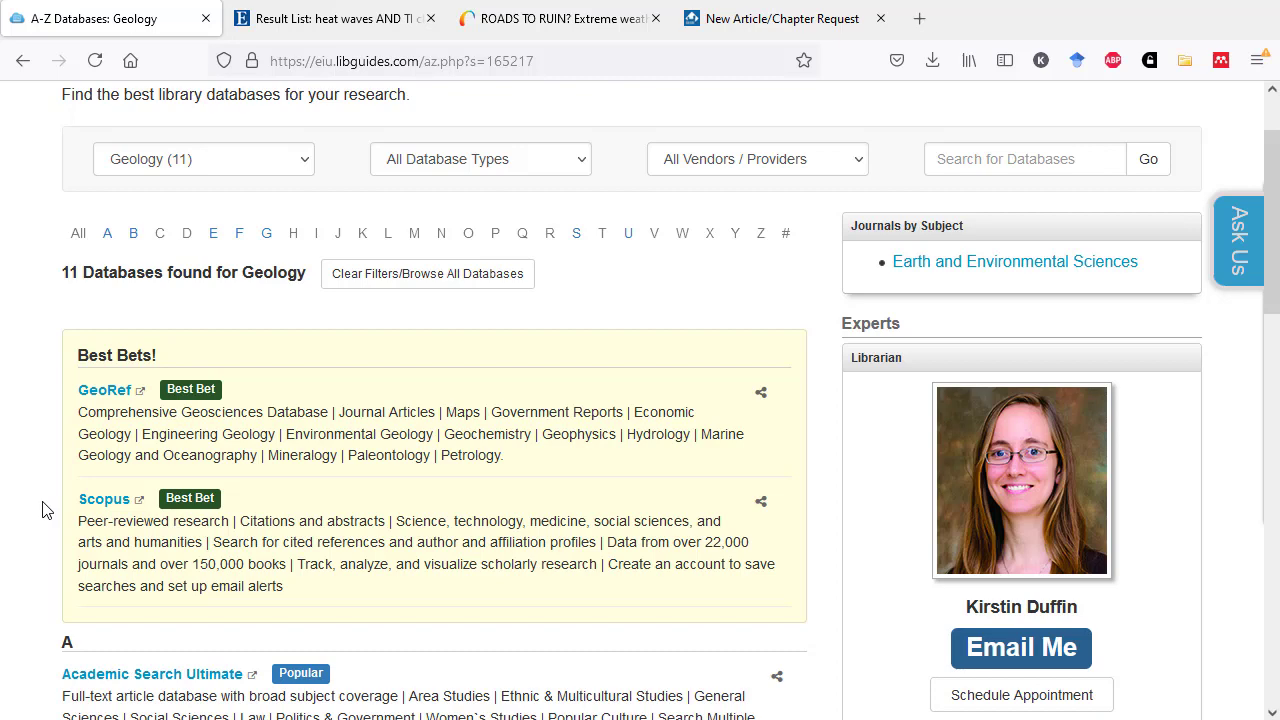
scroll(42, 510, down, 1)
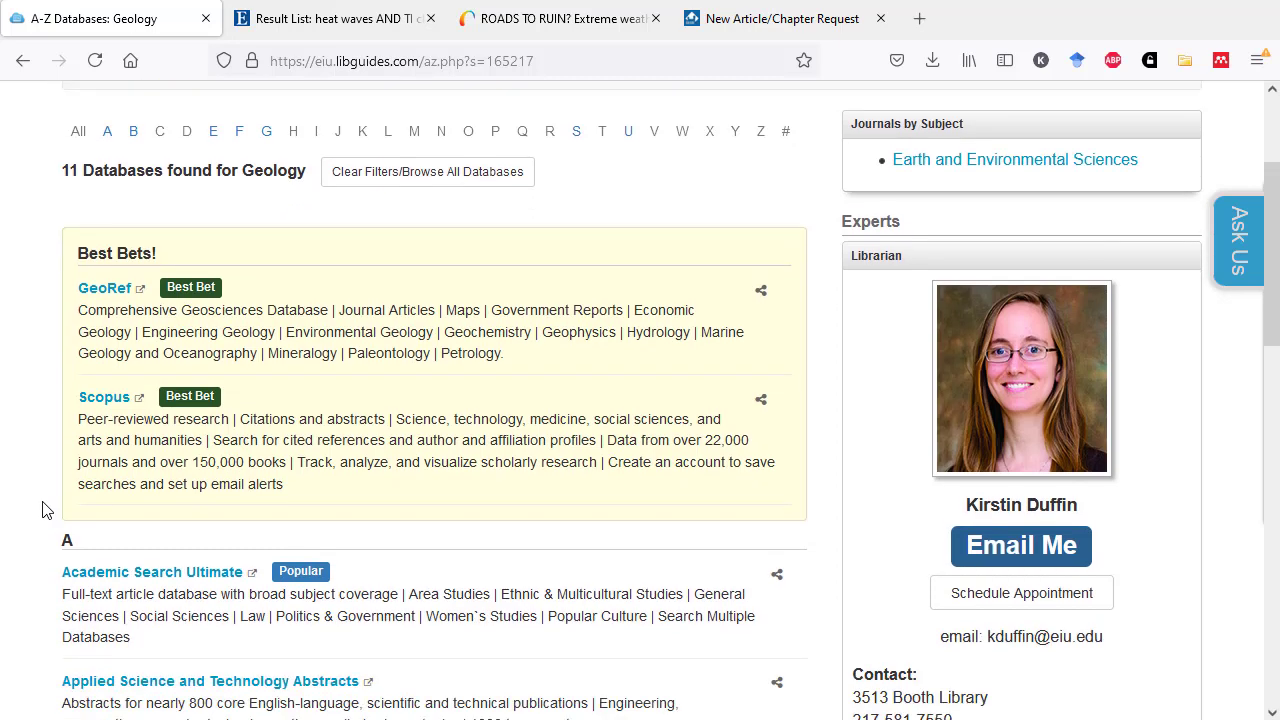
scroll(42, 510, down, 4)
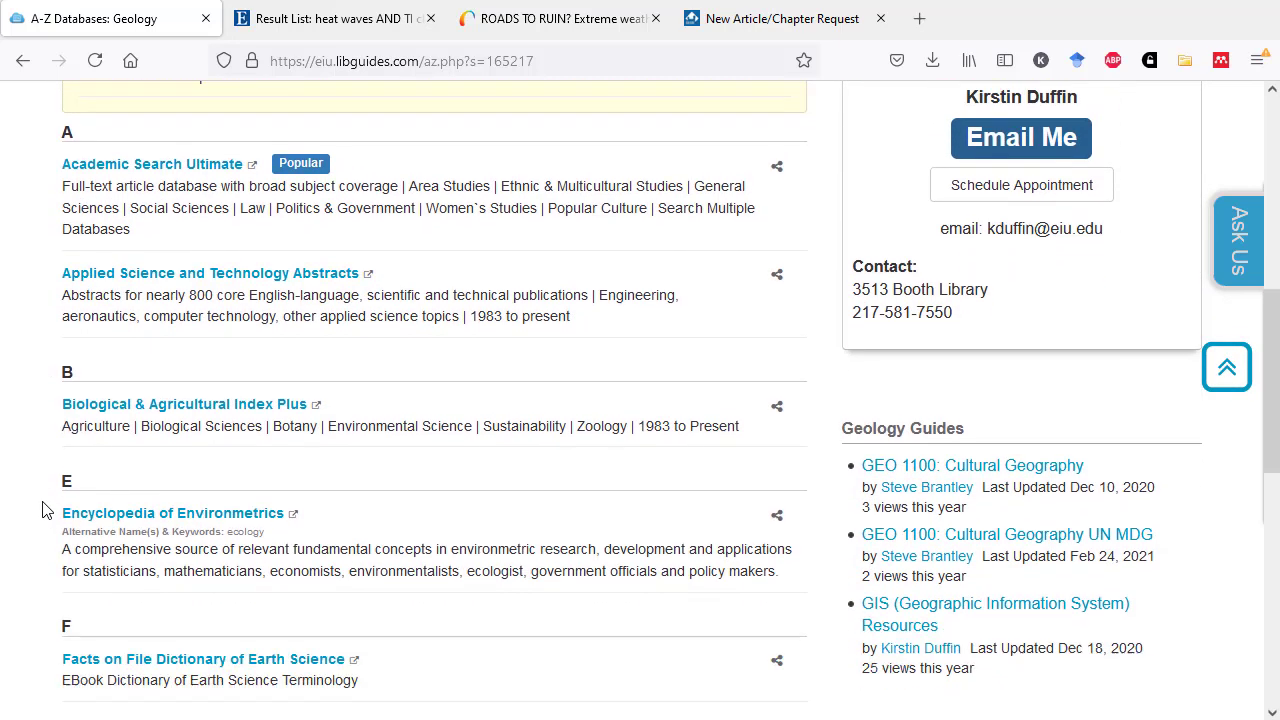
scroll(42, 510, up, 4)
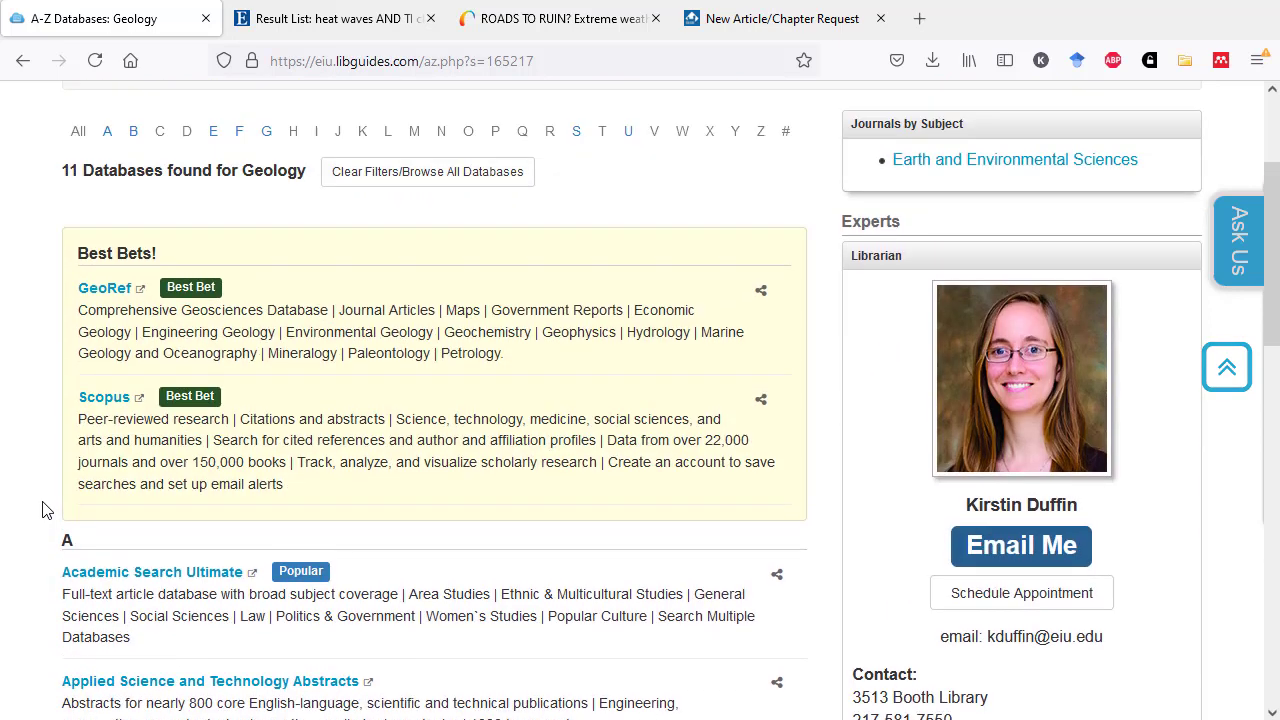
click(104, 288)
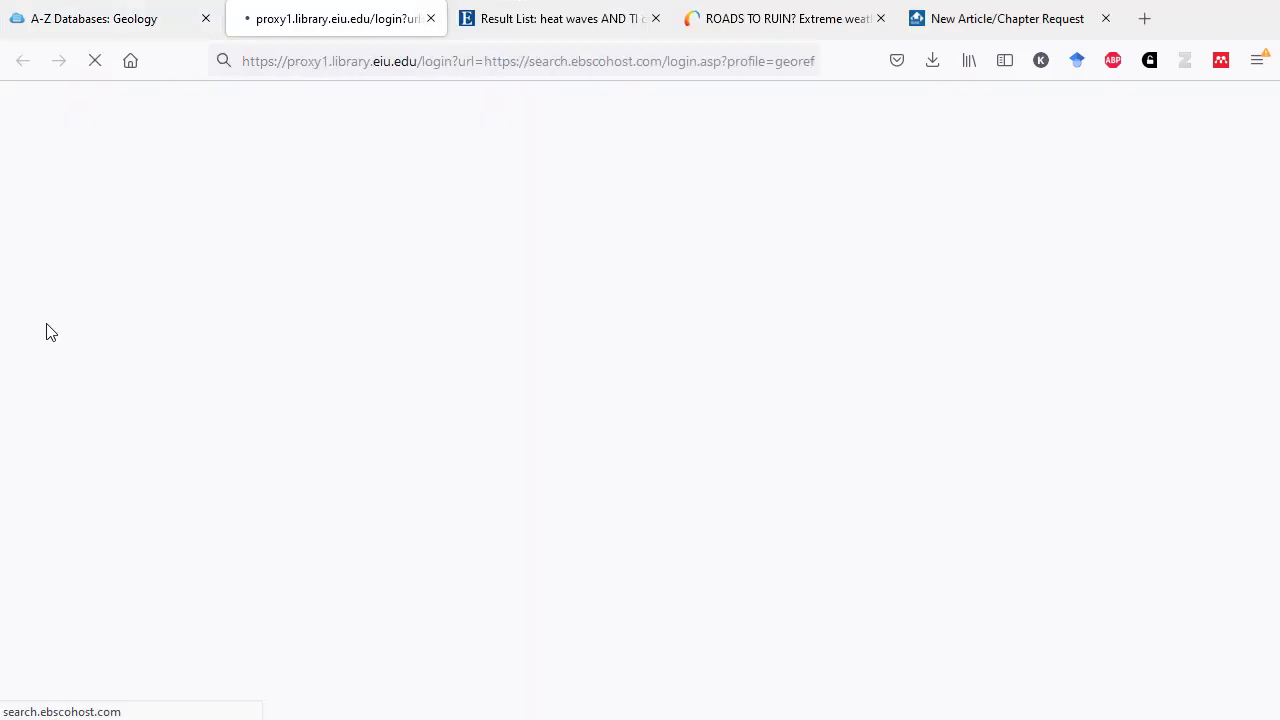
scroll(51, 332, down, 4)
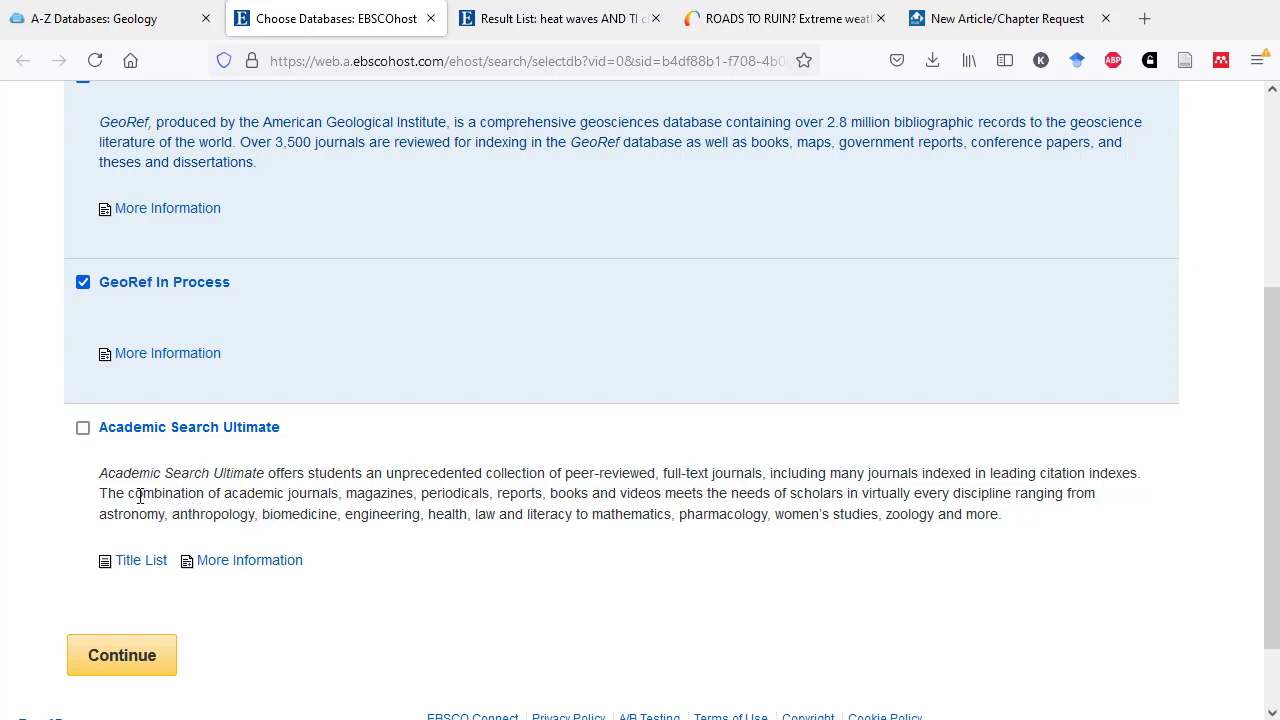
scroll(140, 496, up, 3)
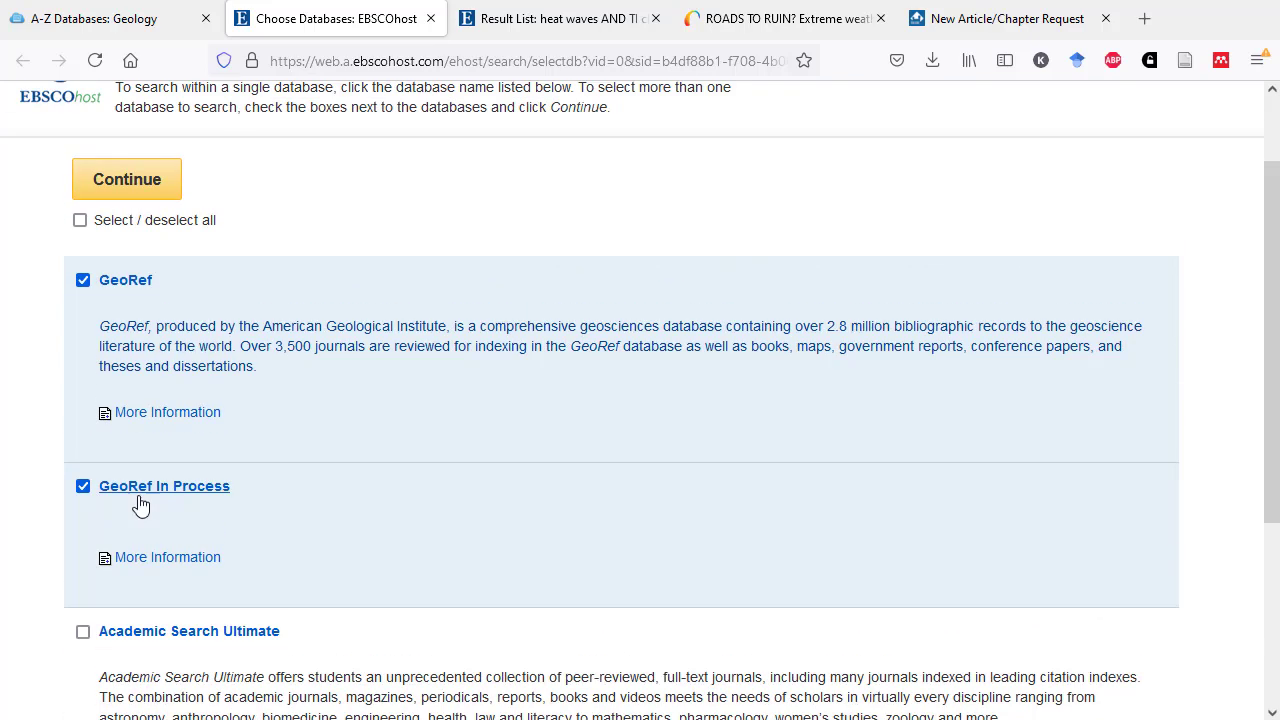
click(118, 192)
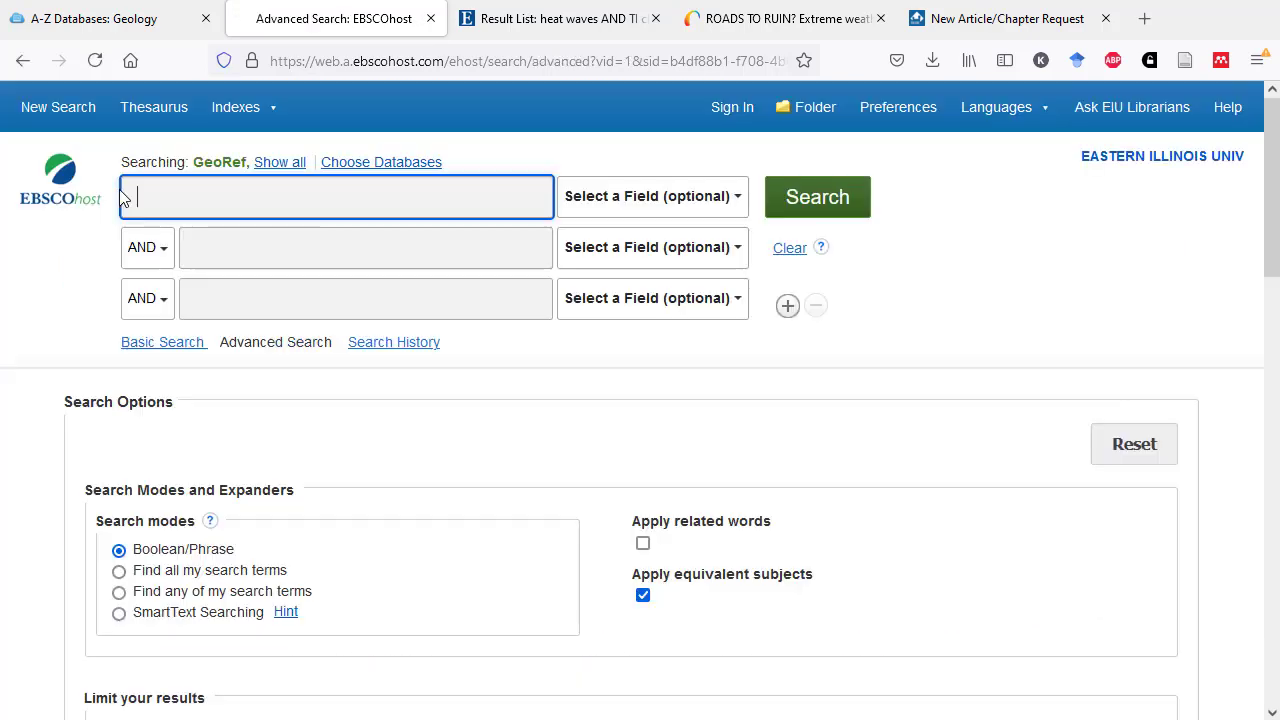
Step: Search GeoRef for "heat waves" AND "climate change" as two separate search terms
text(heat waves)
click(86, 314)
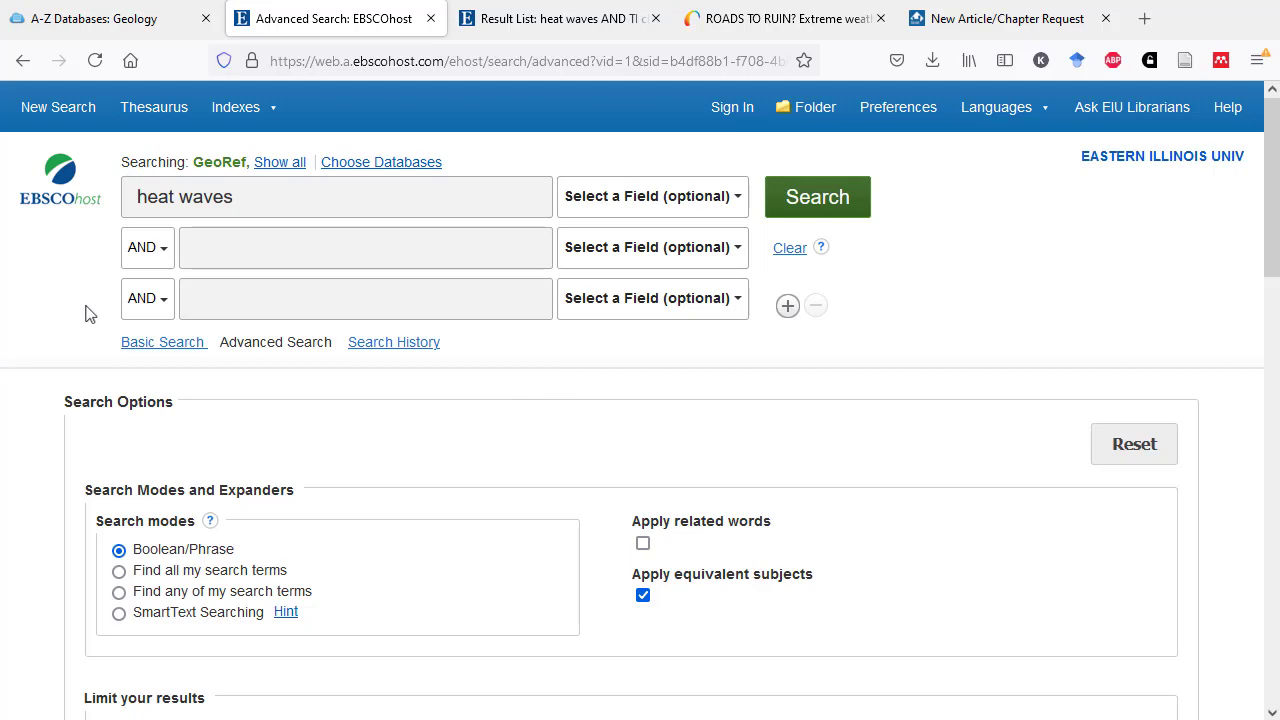
click(222, 249)
text(climate change)
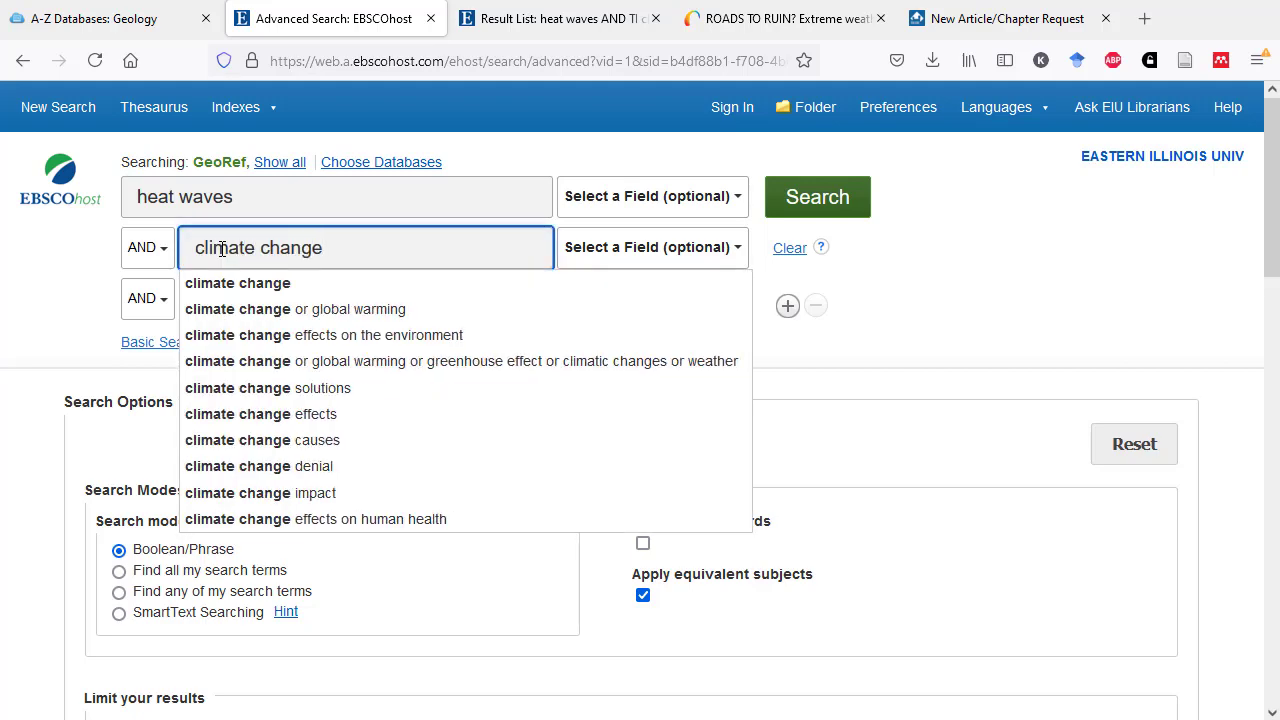
click(817, 202)
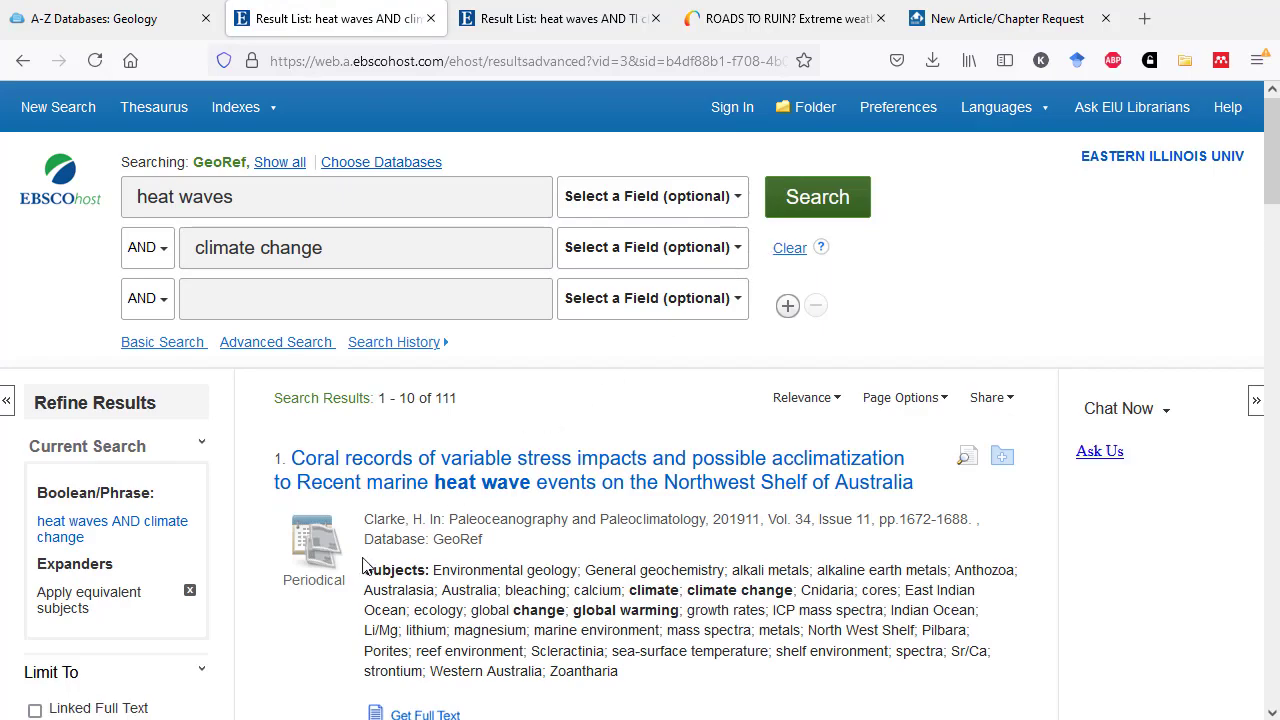
Step: Follow Get Full Text for "Expected impacts of climate change on extreme climate events" and open its Free E-Journals source to view the journal volumes
scroll(365, 566, down, 8)
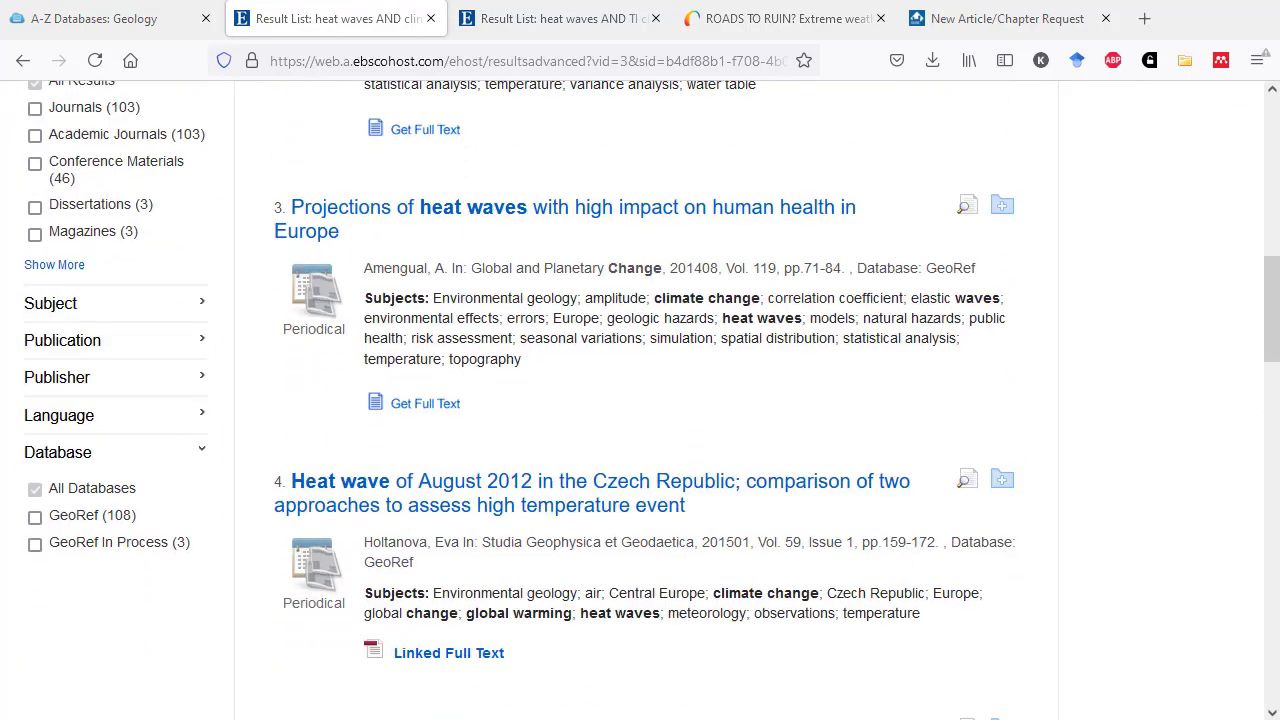
scroll(648, 400, down, 7)
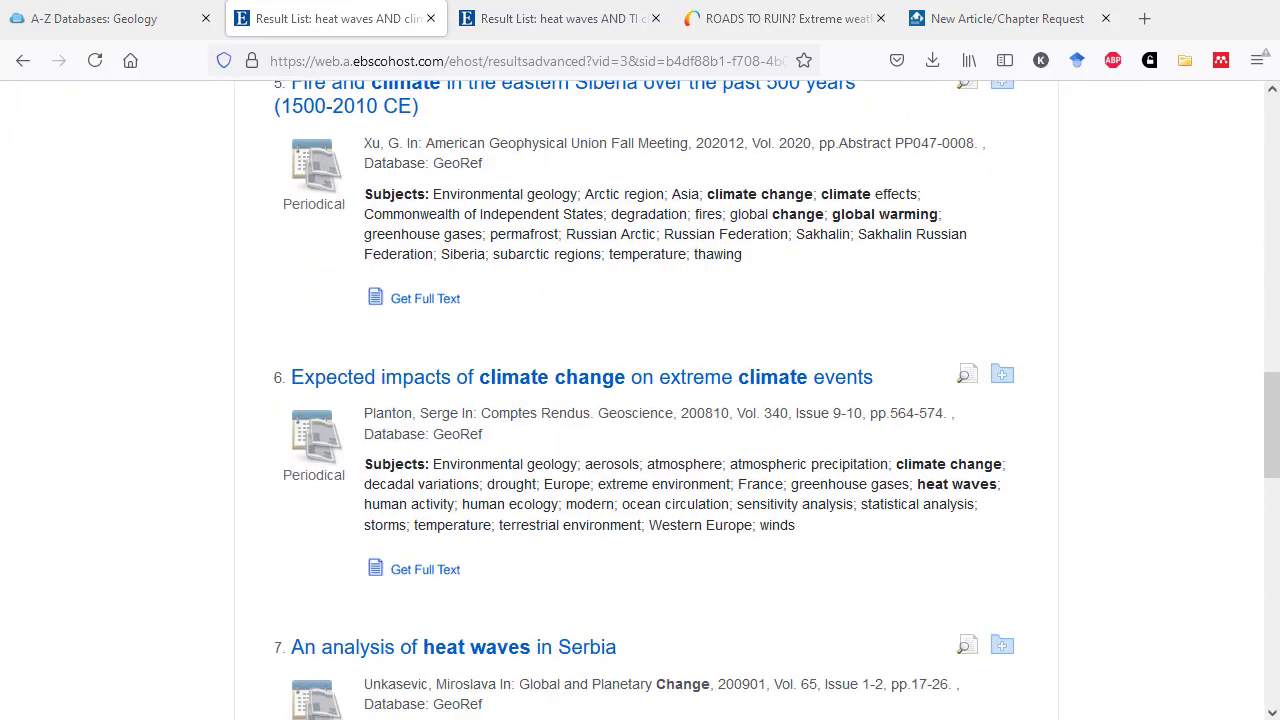
click(425, 570)
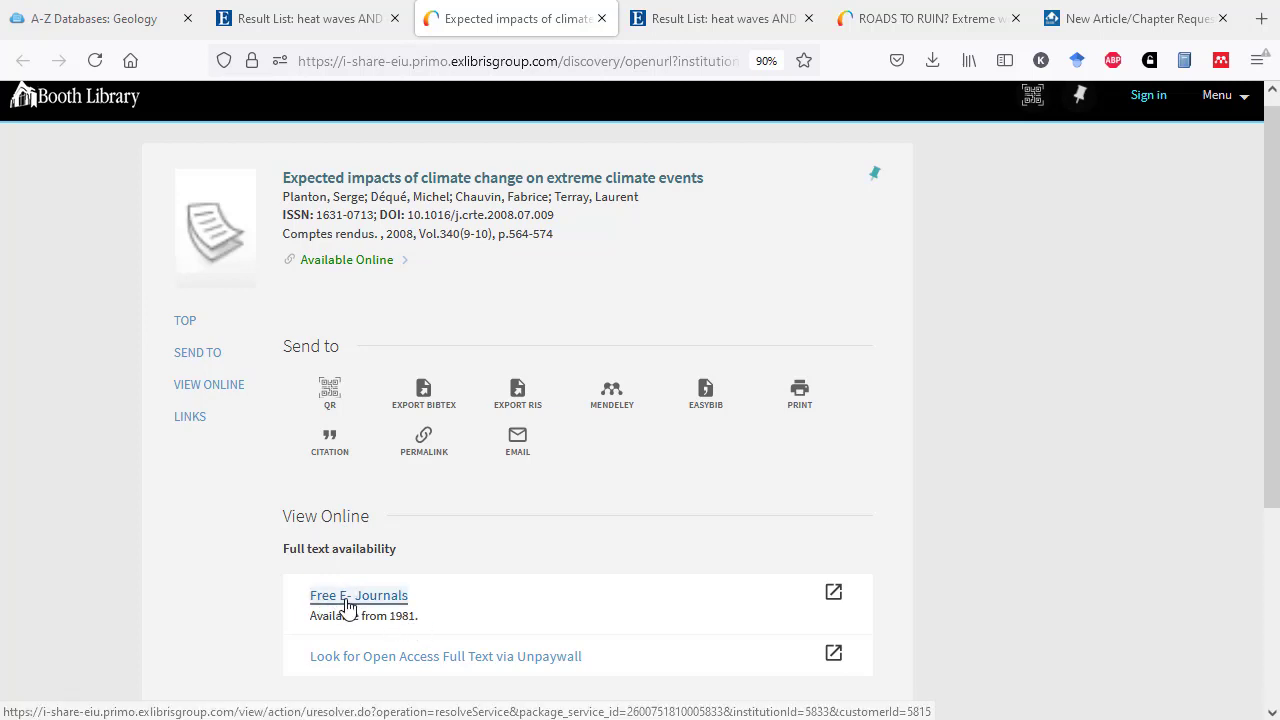
click(381, 598)
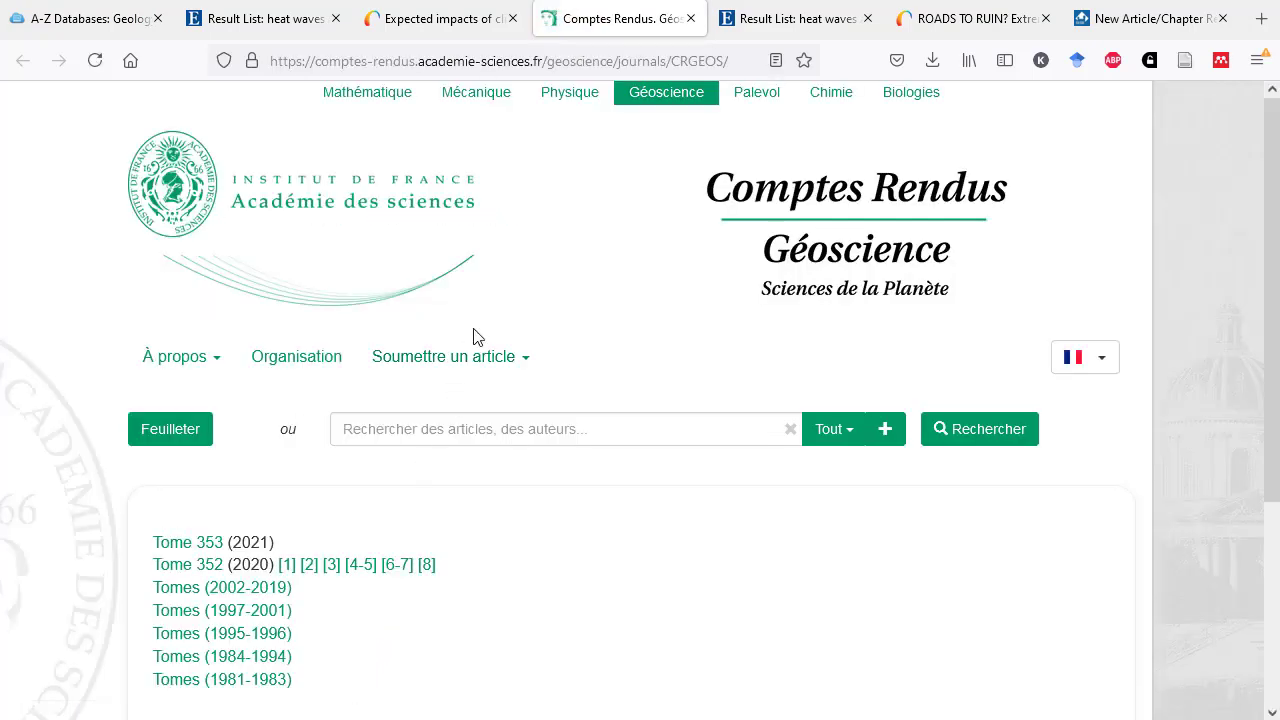
scroll(474, 337, down, 1)
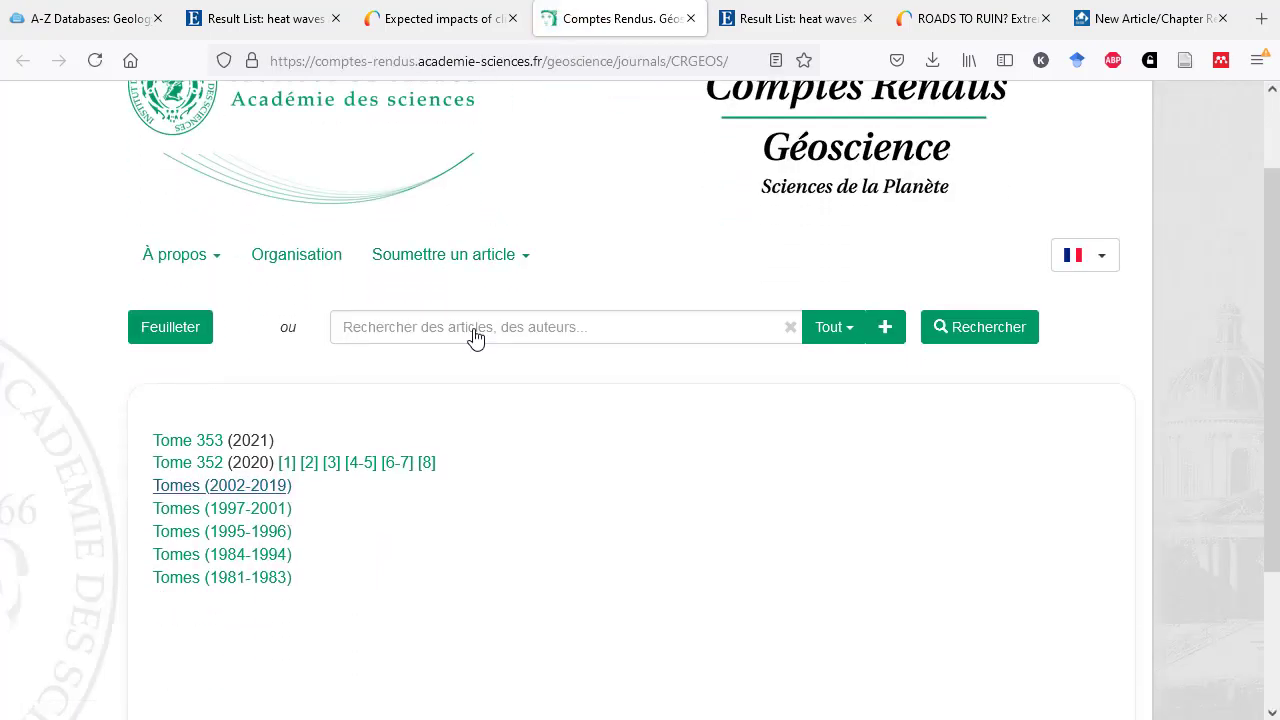
Step: Open the 2002-2019 volumes of Comptes Rendus Geoscience and expand 2008 Volume 340 to list its issues
click(278, 497)
scroll(281, 498, down, 5)
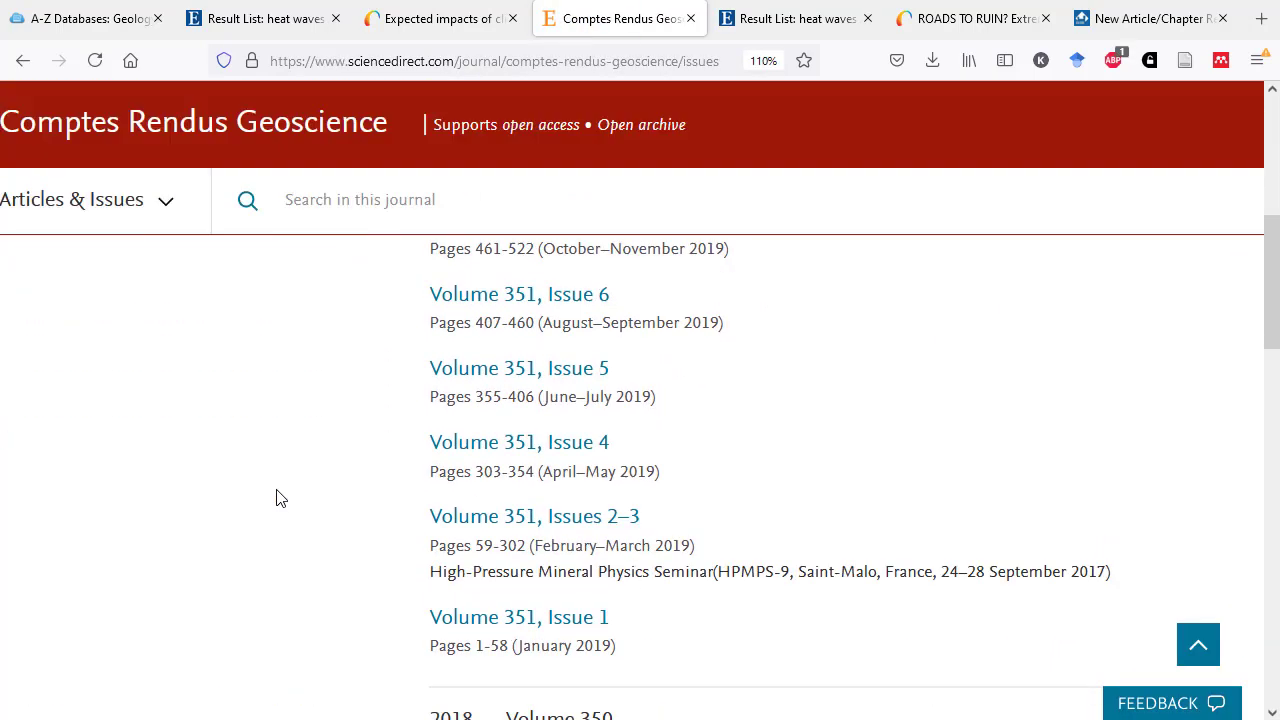
scroll(278, 497, down, 5)
scroll(491, 591, down, 2)
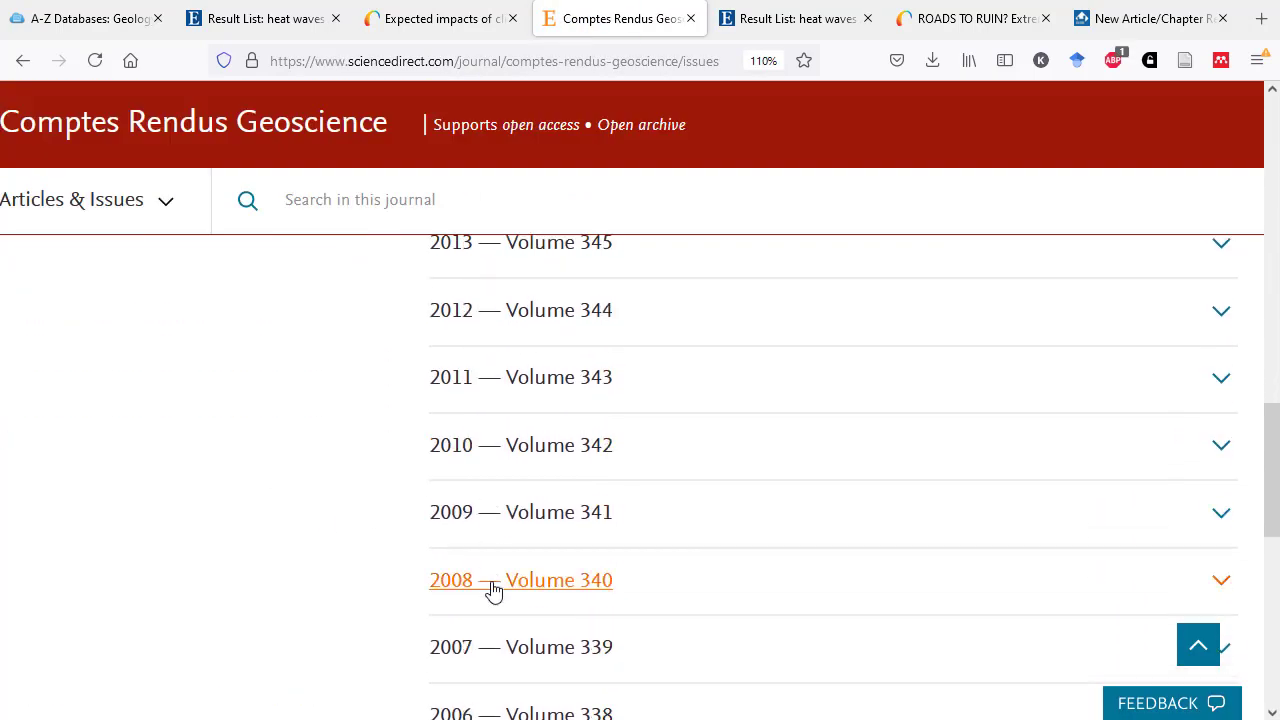
click(491, 585)
scroll(491, 586, down, 3)
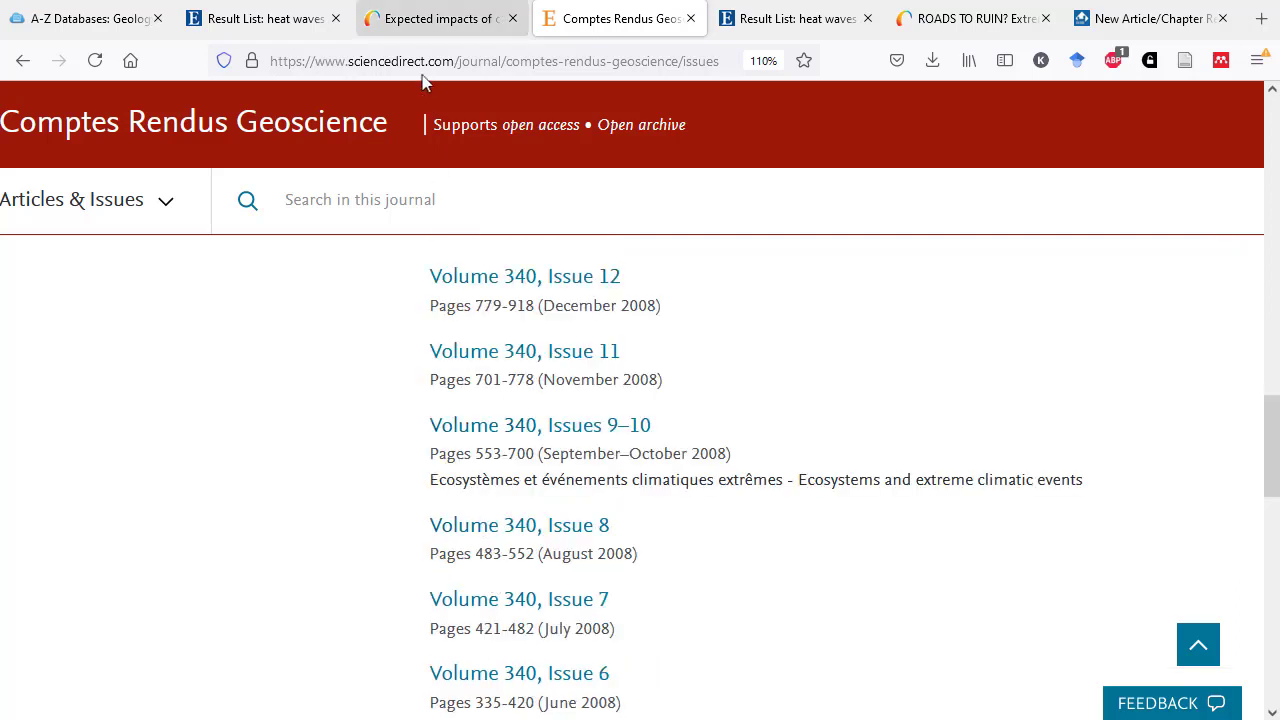
Step: Check the article's citation in the library record, then open Volume 340, Issues 9–10 and the PDF of "Expected impacts of climate change on extreme climate events"
click(418, 20)
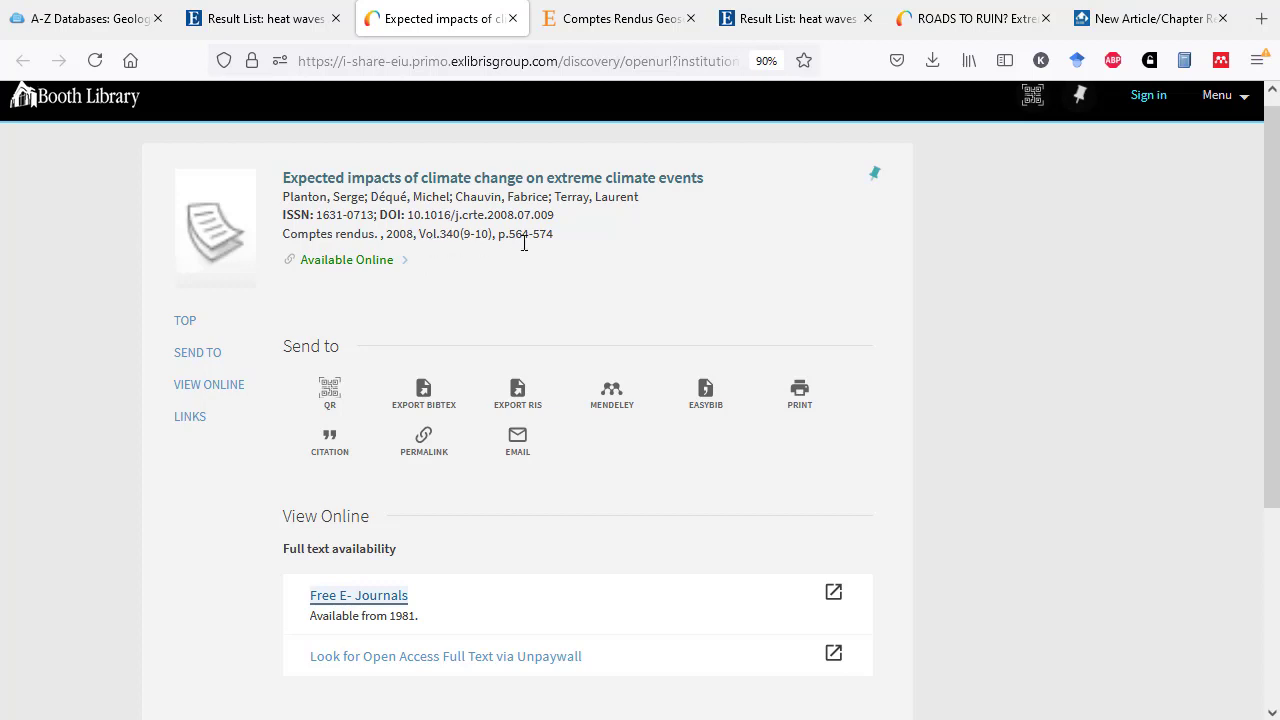
click(628, 28)
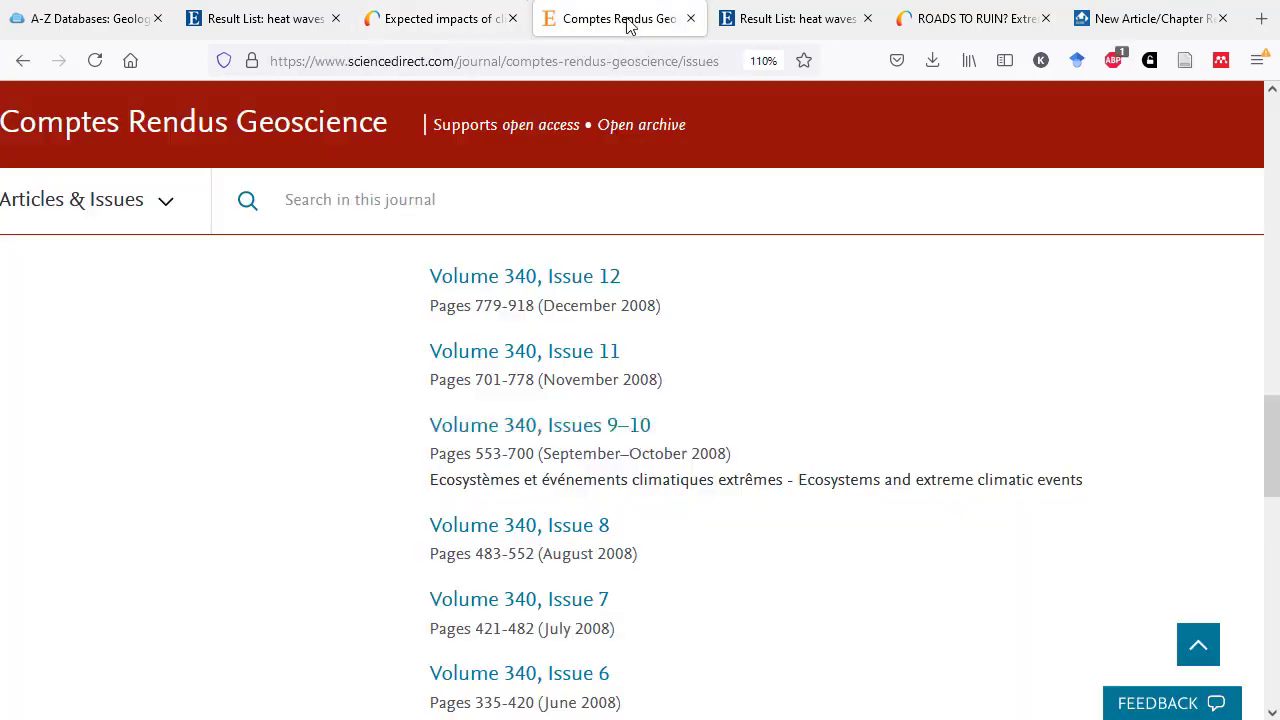
click(632, 432)
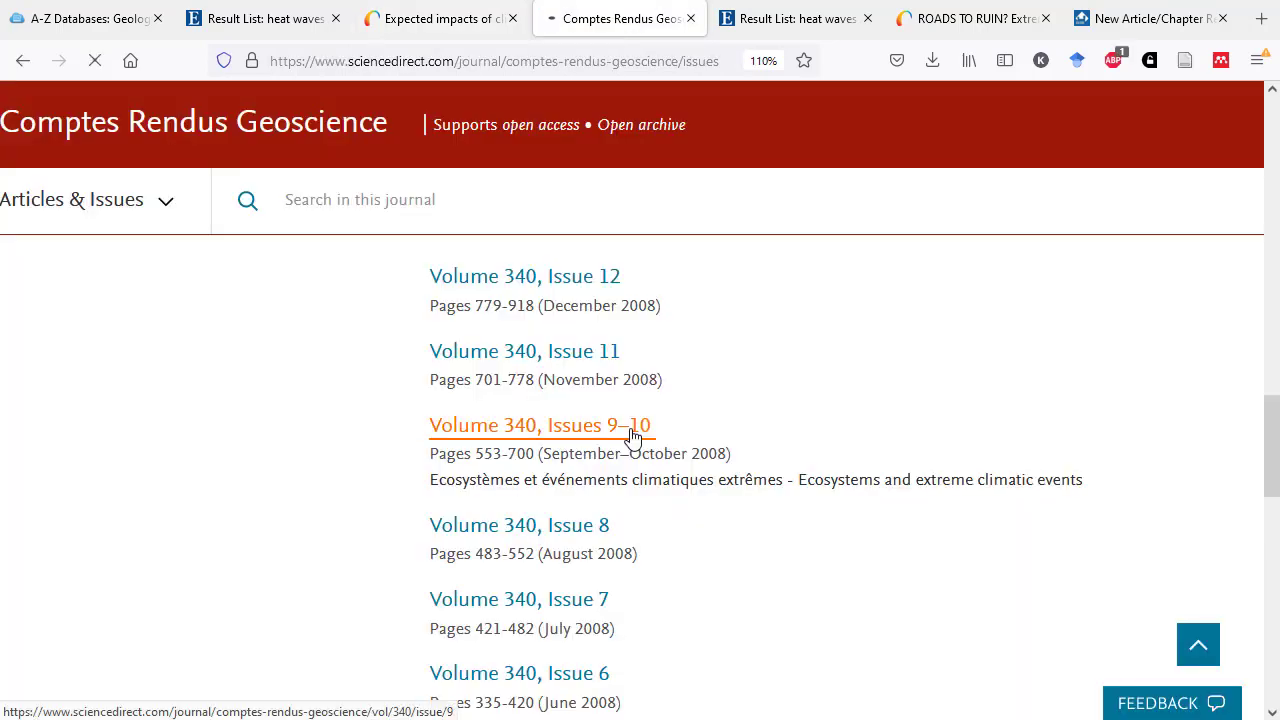
scroll(632, 429, down, 5)
scroll(632, 429, down, 5)
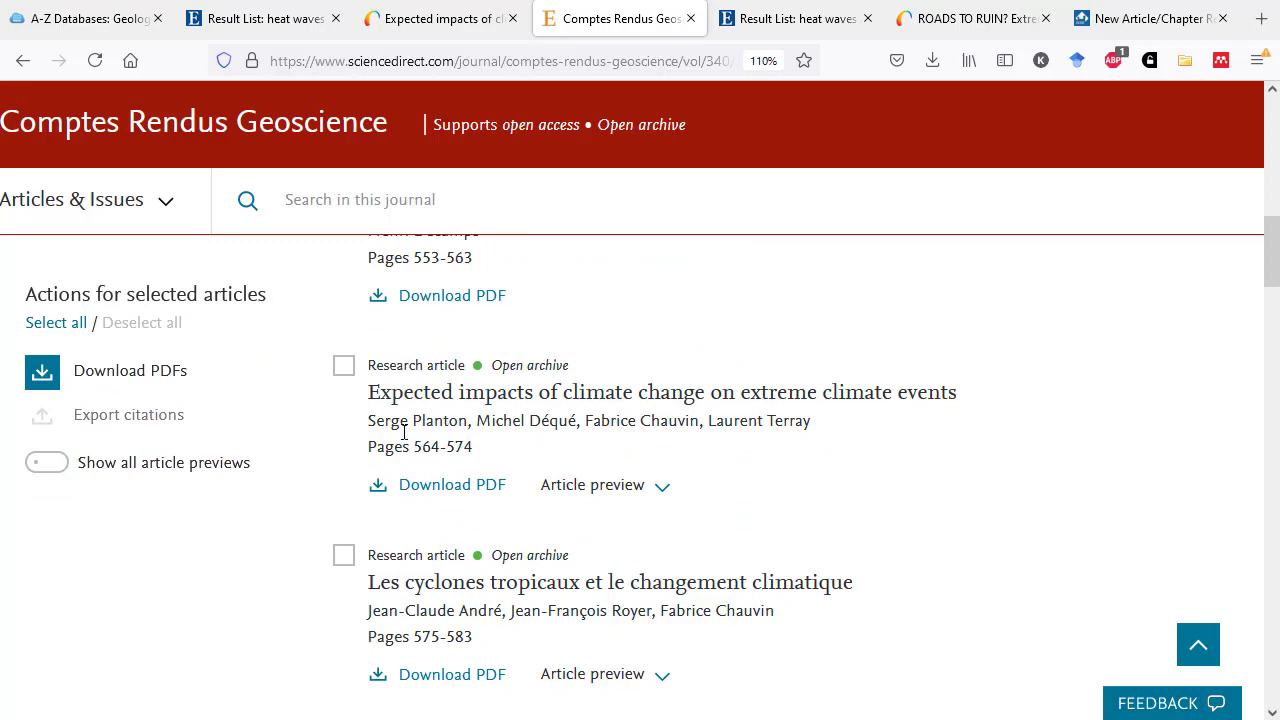
click(463, 500)
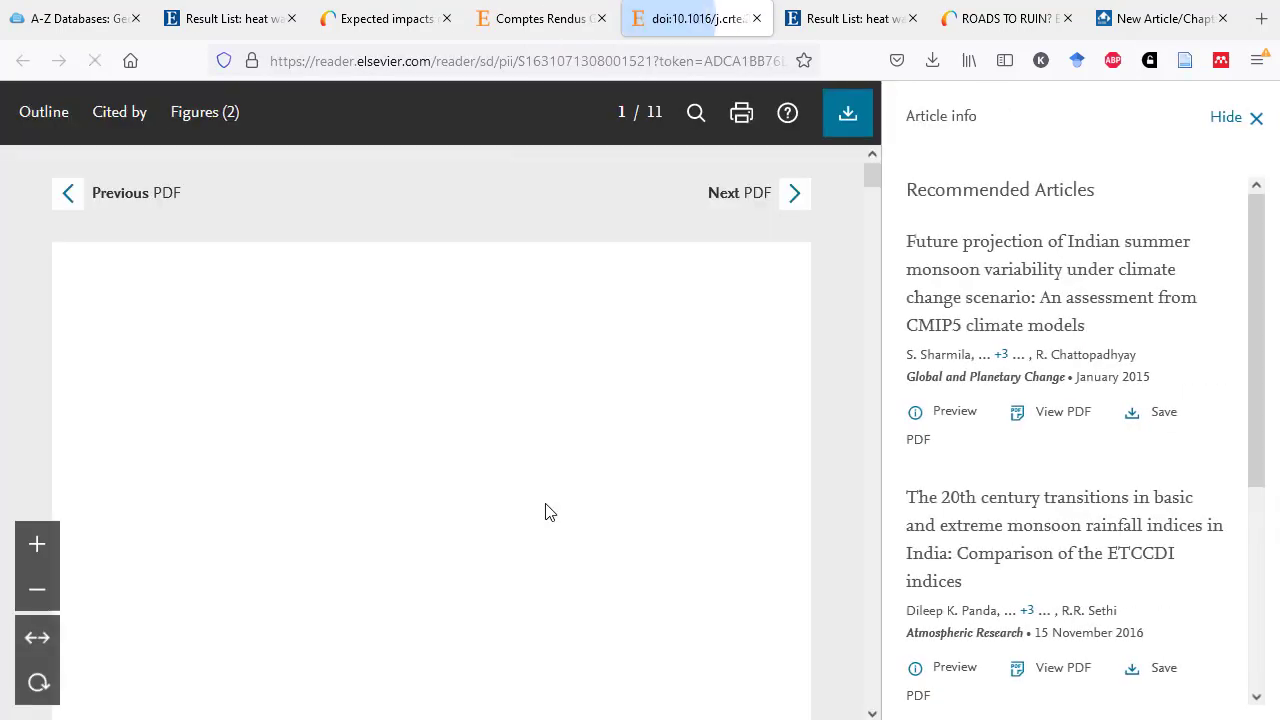
Step: Return to the GeoRef results and follow Get Full Text for the first result, on coral records and marine heat waves
click(199, 24)
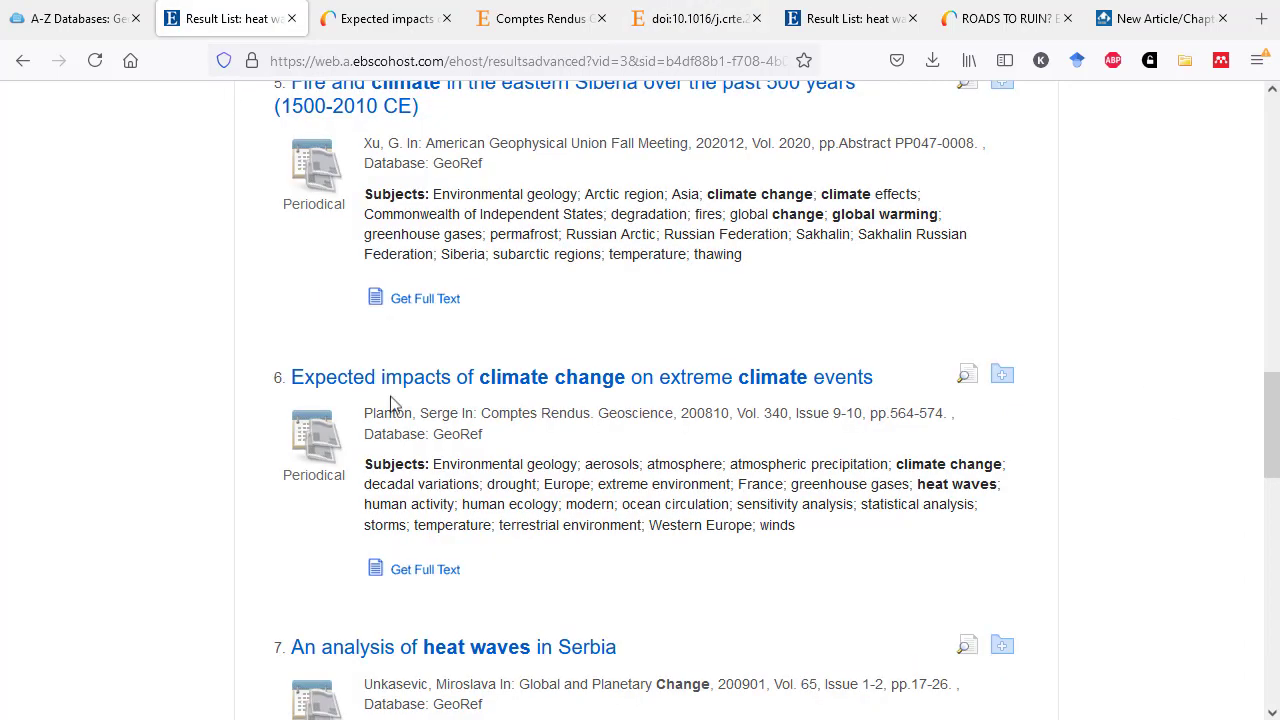
scroll(470, 552, up, 10)
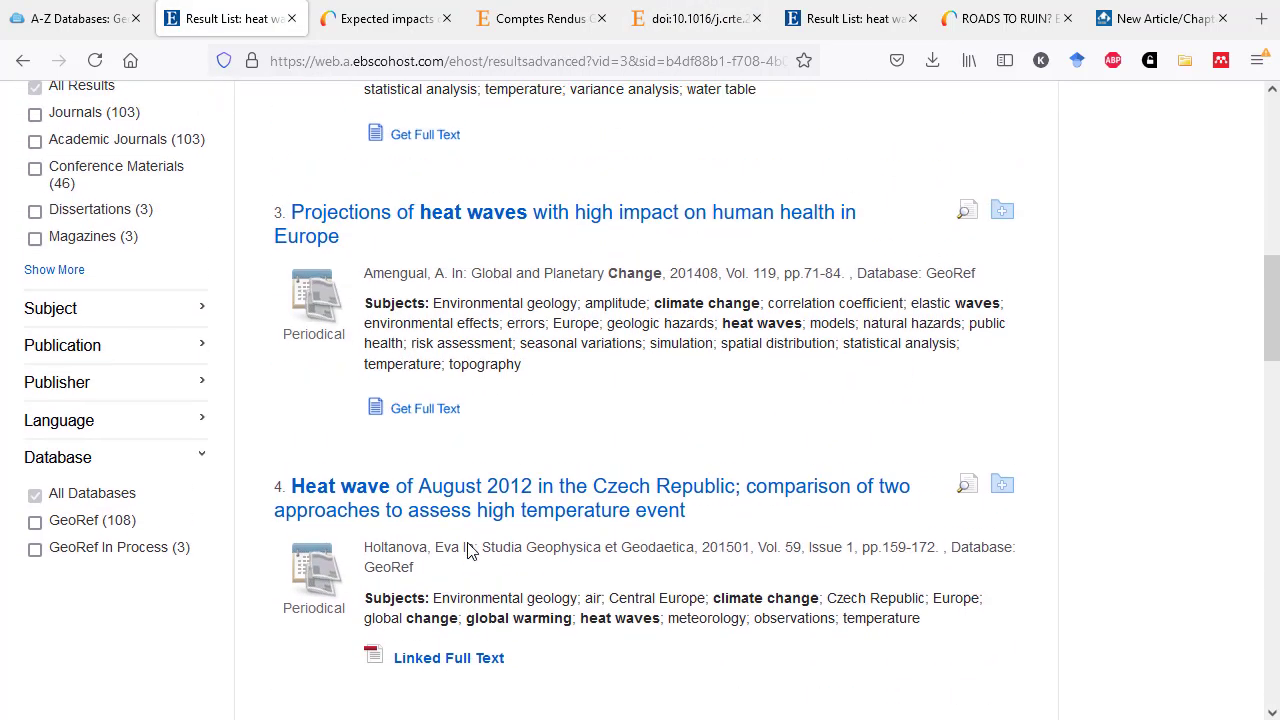
scroll(470, 552, up, 7)
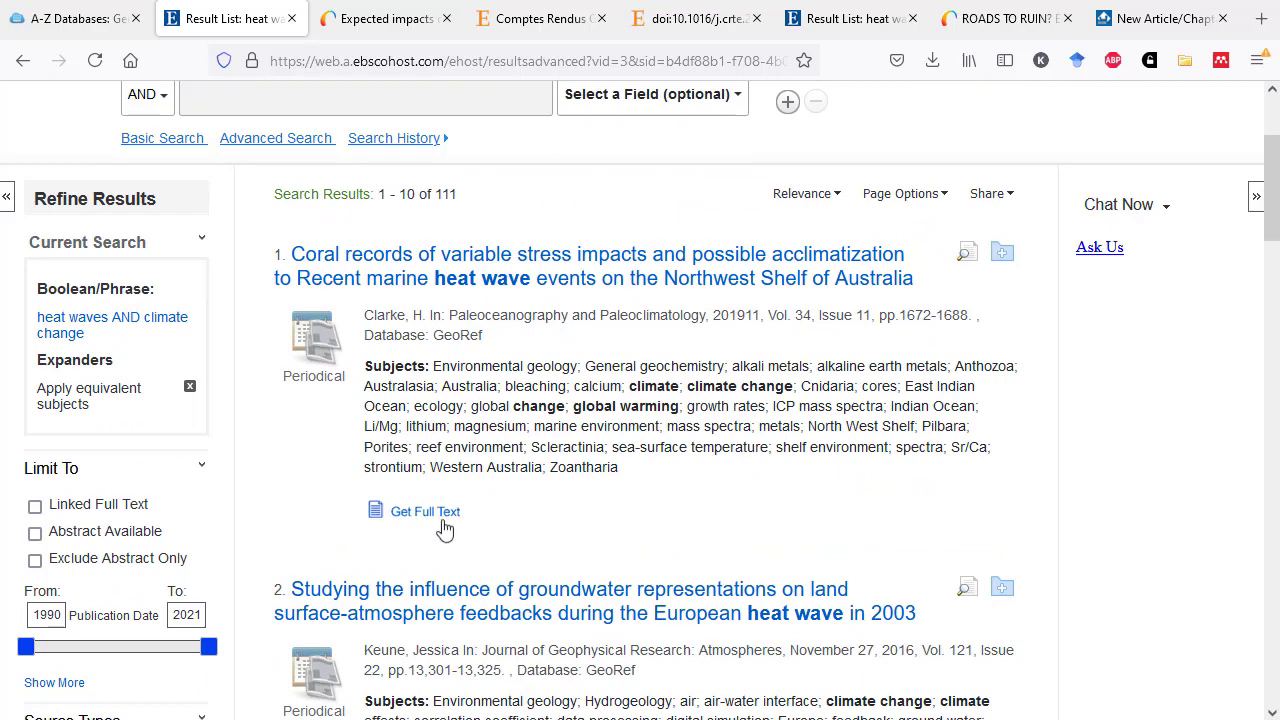
click(437, 516)
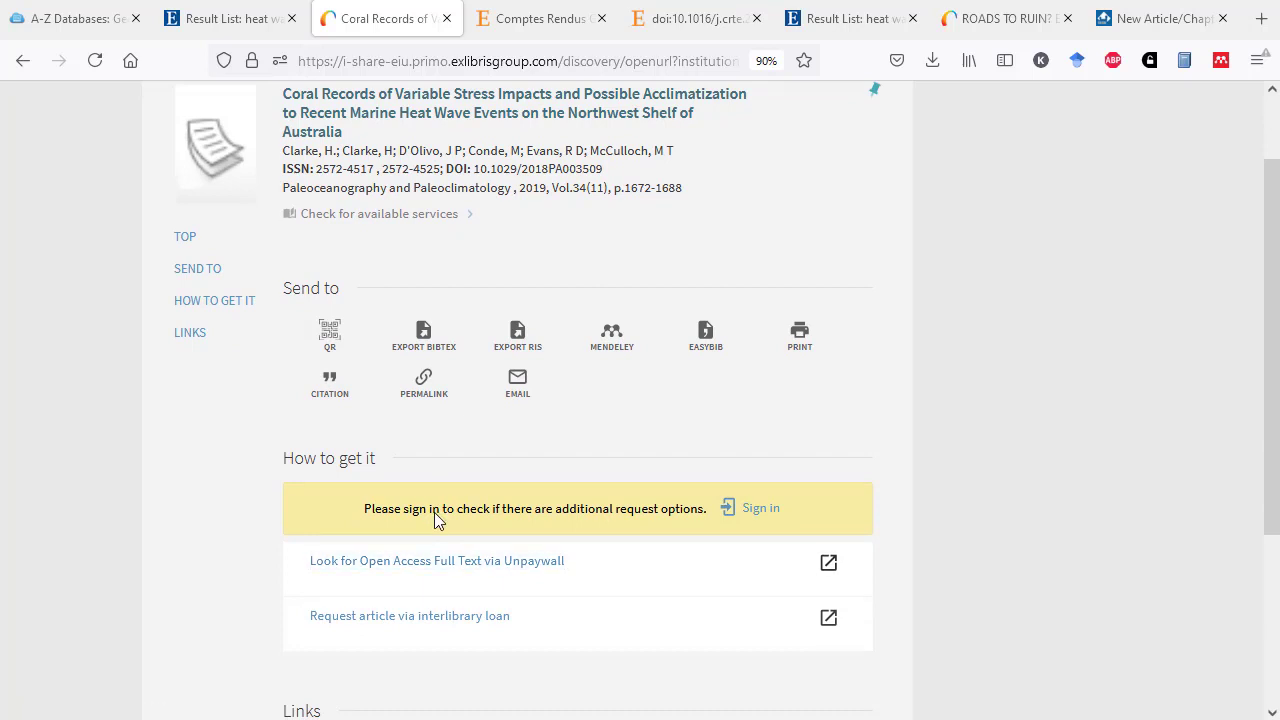
Step: Look for open access full text of the coral records article via Unpaywall, try its PDF and review the access options
click(347, 561)
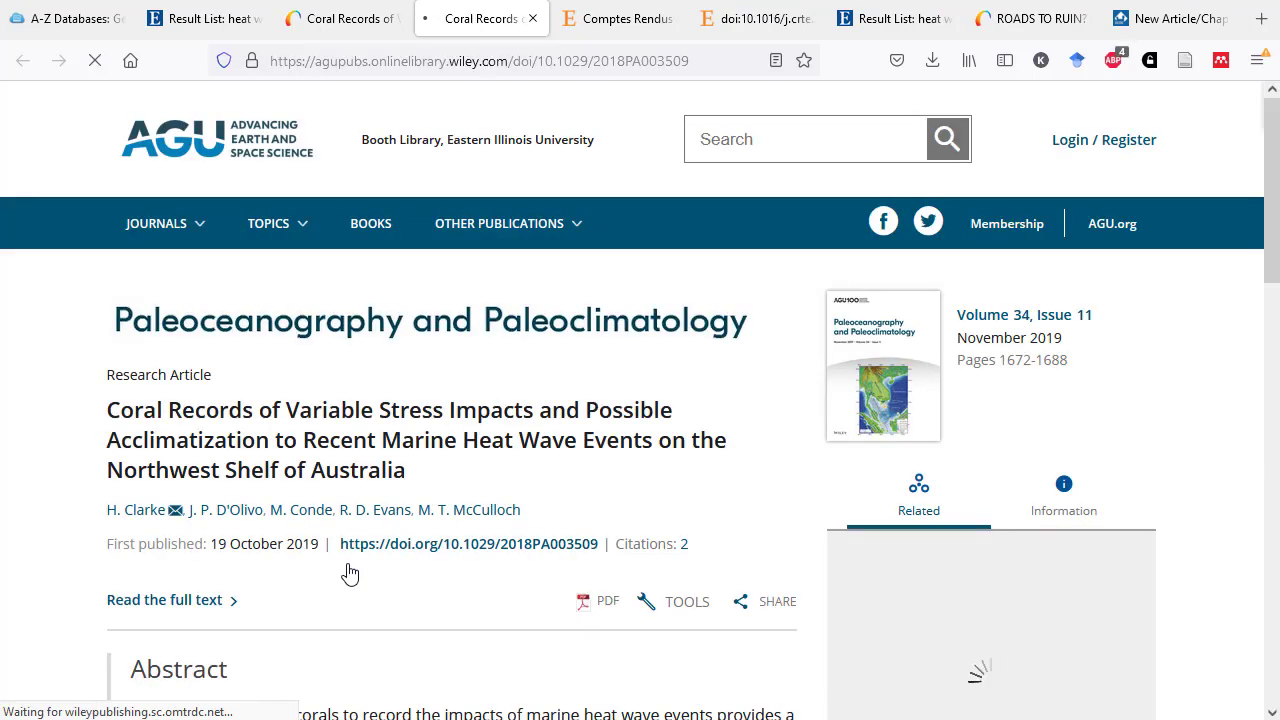
scroll(346, 571, down, 1)
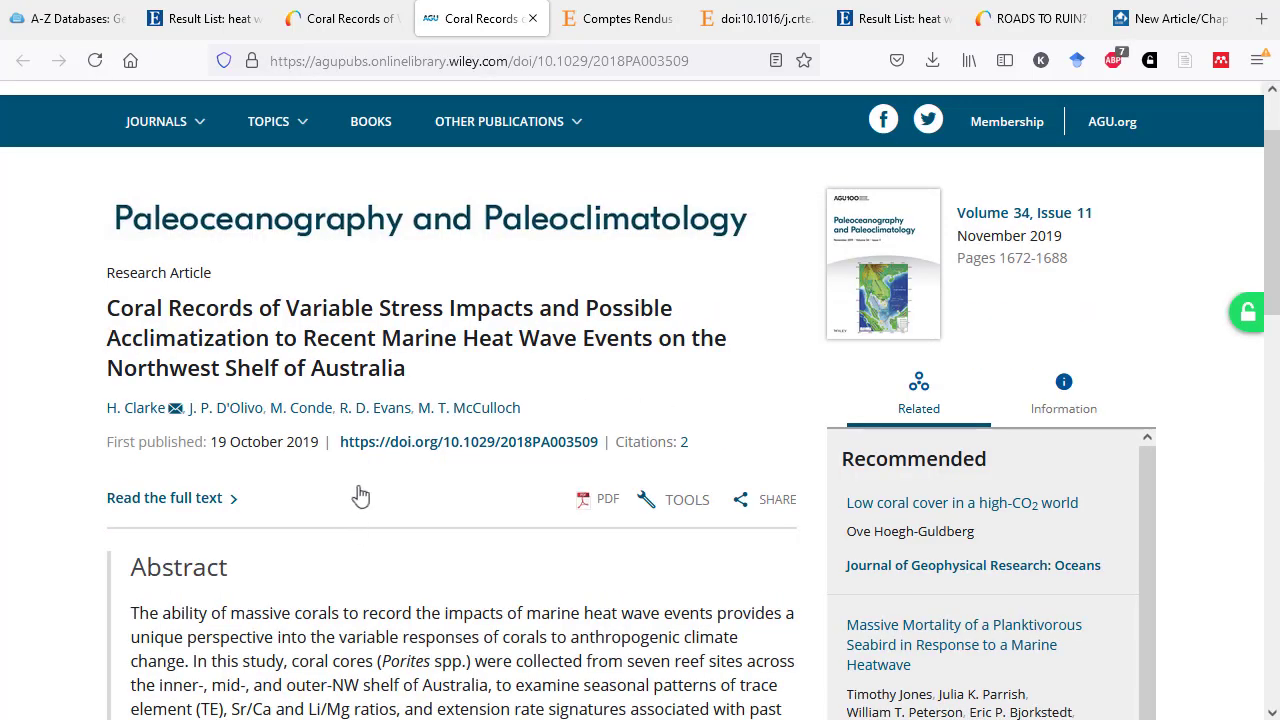
click(605, 509)
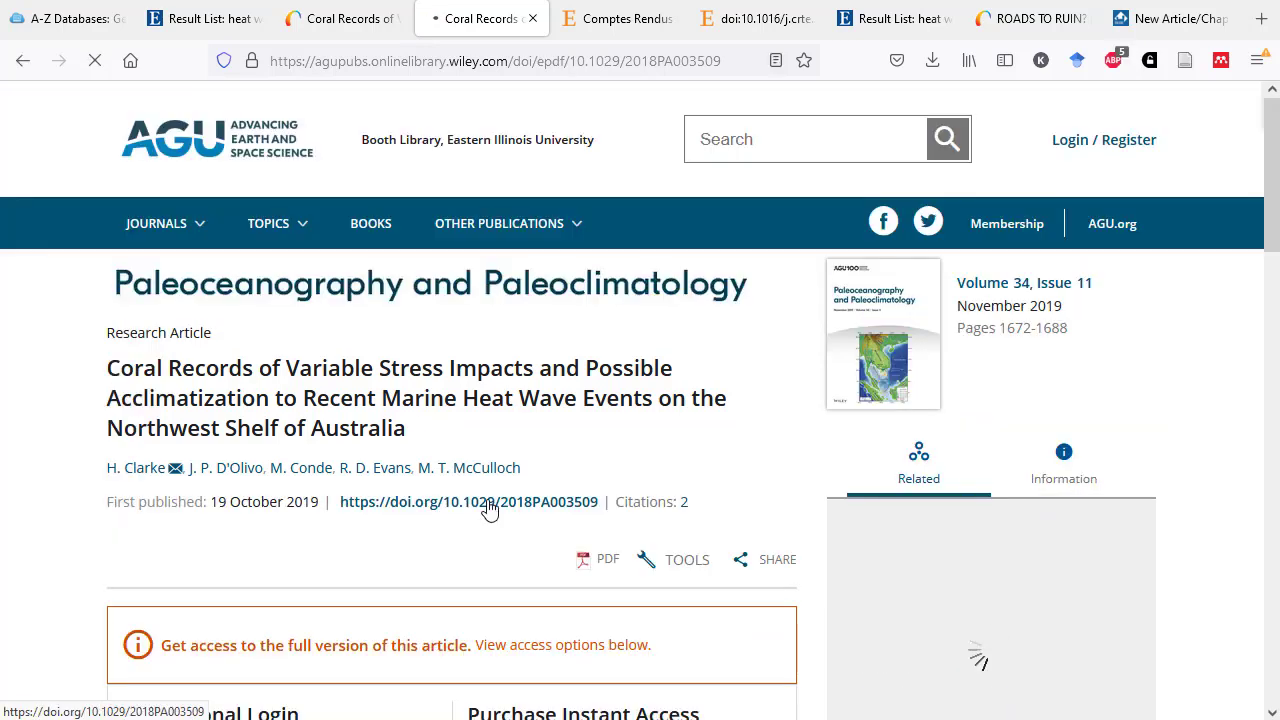
scroll(490, 509, down, 2)
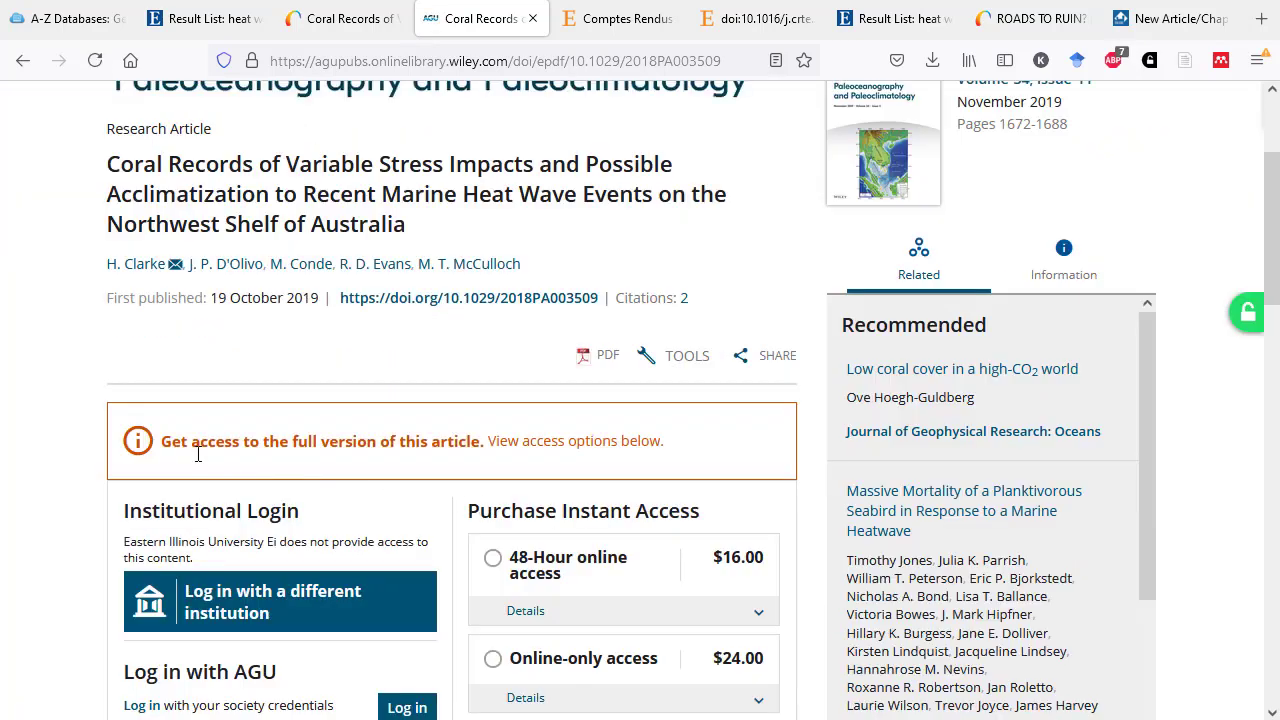
scroll(447, 569, down, 1)
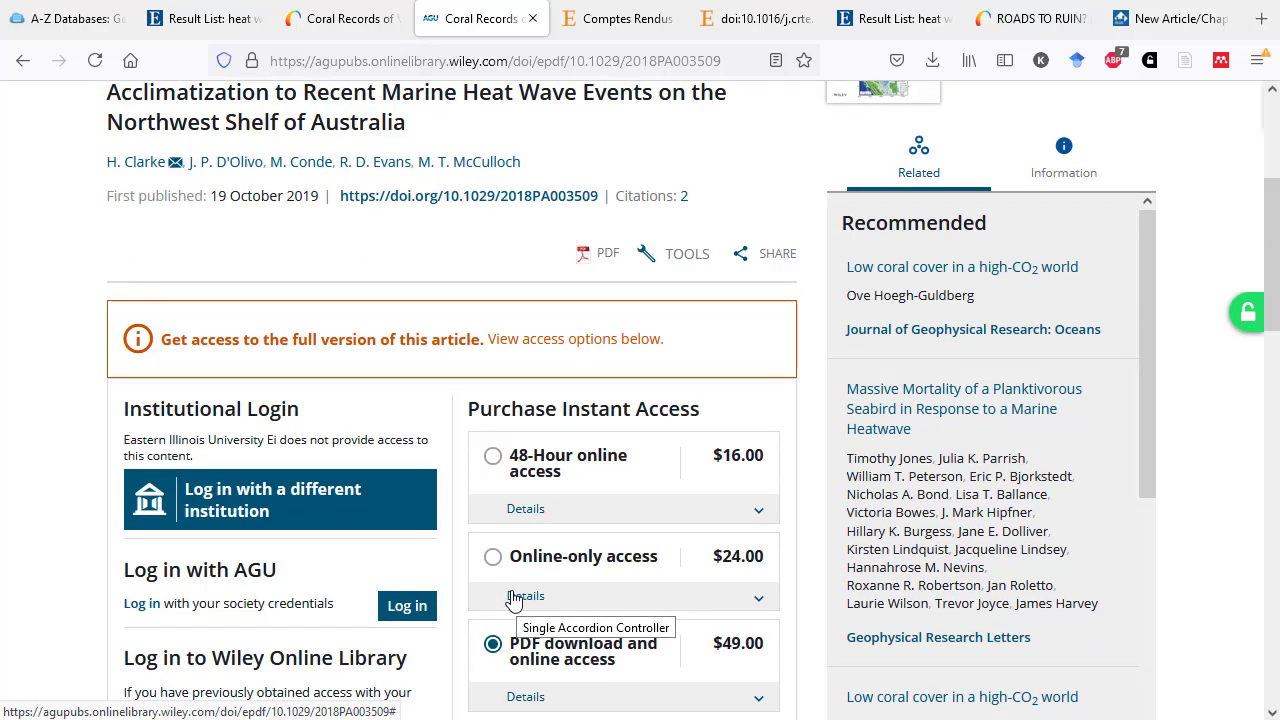
scroll(513, 598, up, 1)
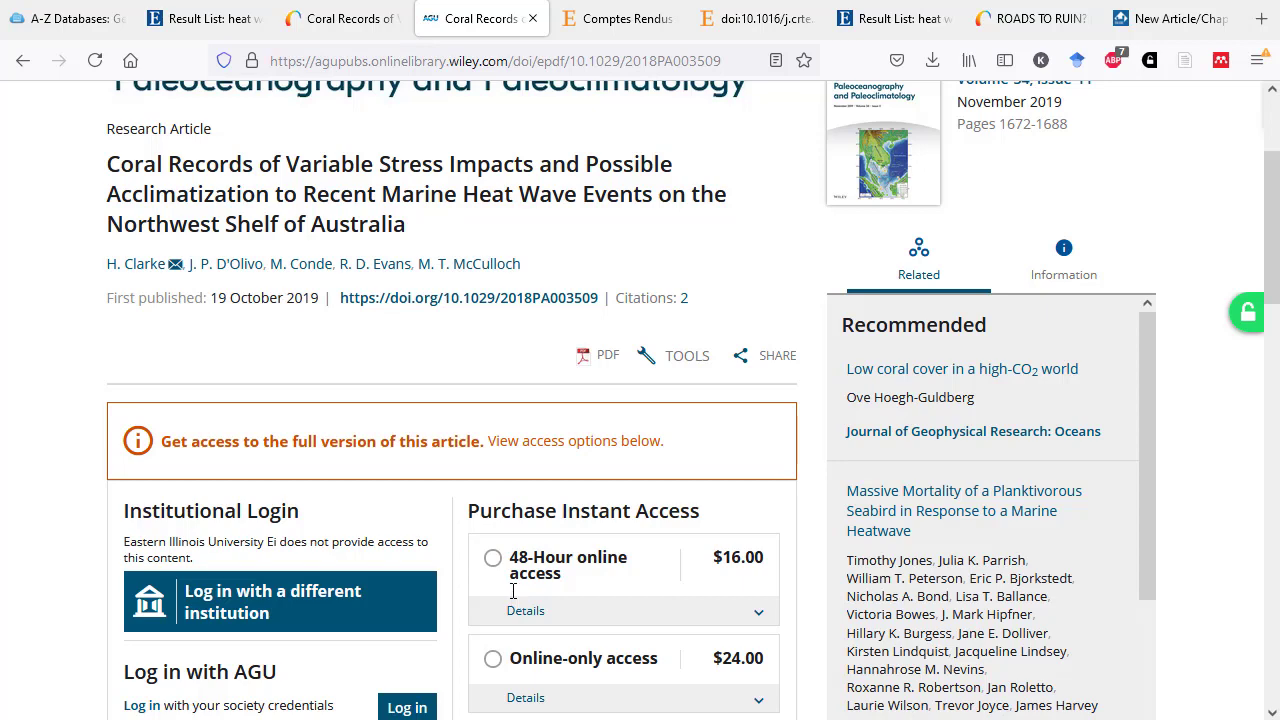
Step: Open the interlibrary loan request form for the coral records article, look over its conditions and fields, and return to the library record
click(343, 26)
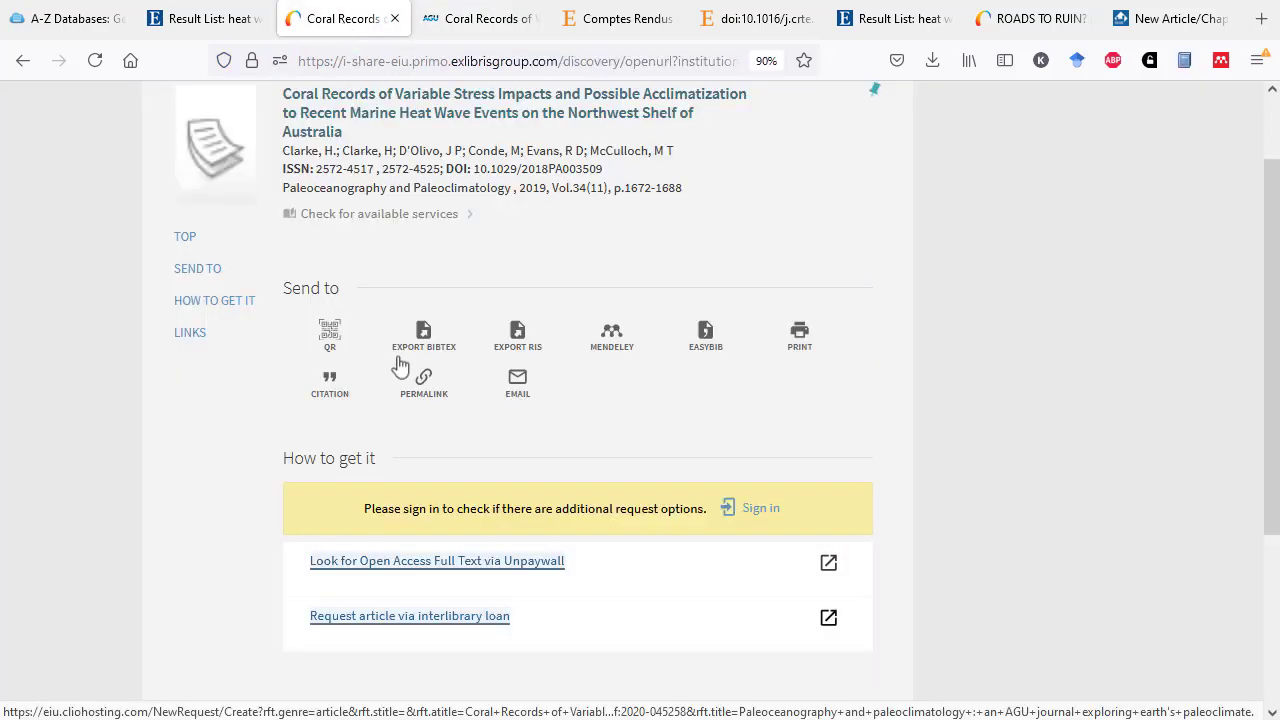
click(436, 616)
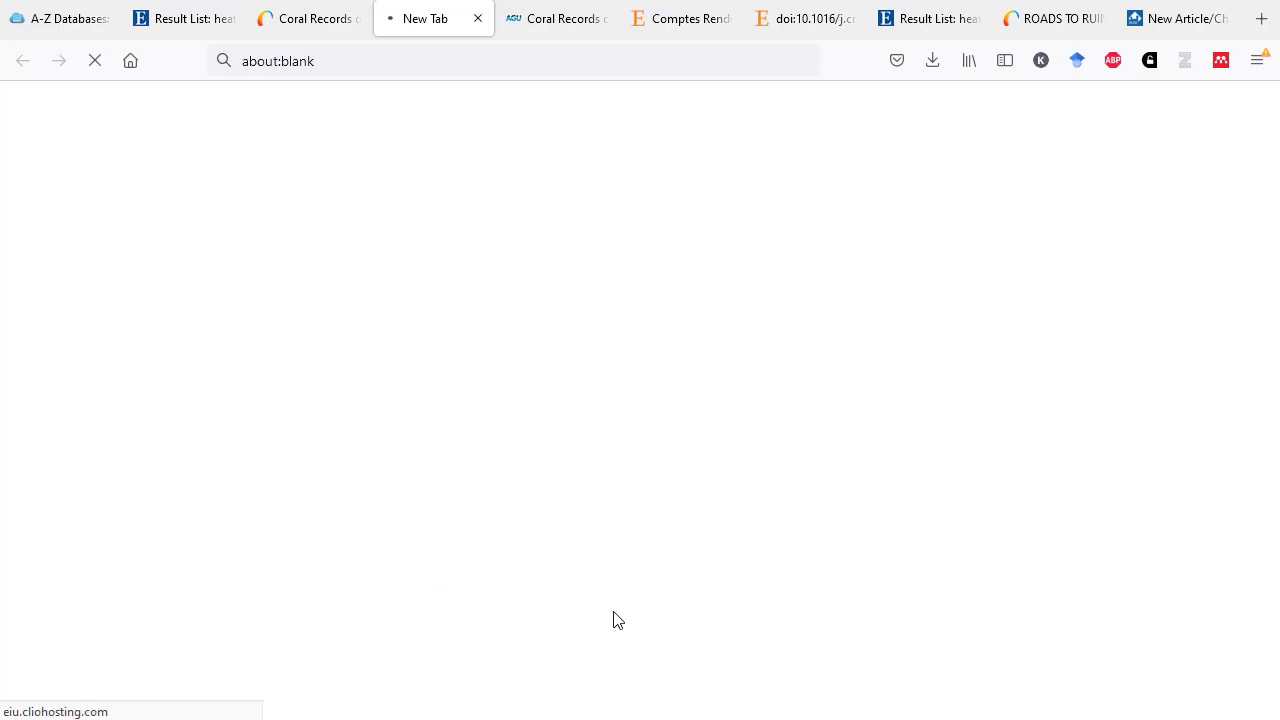
scroll(615, 620, down, 2)
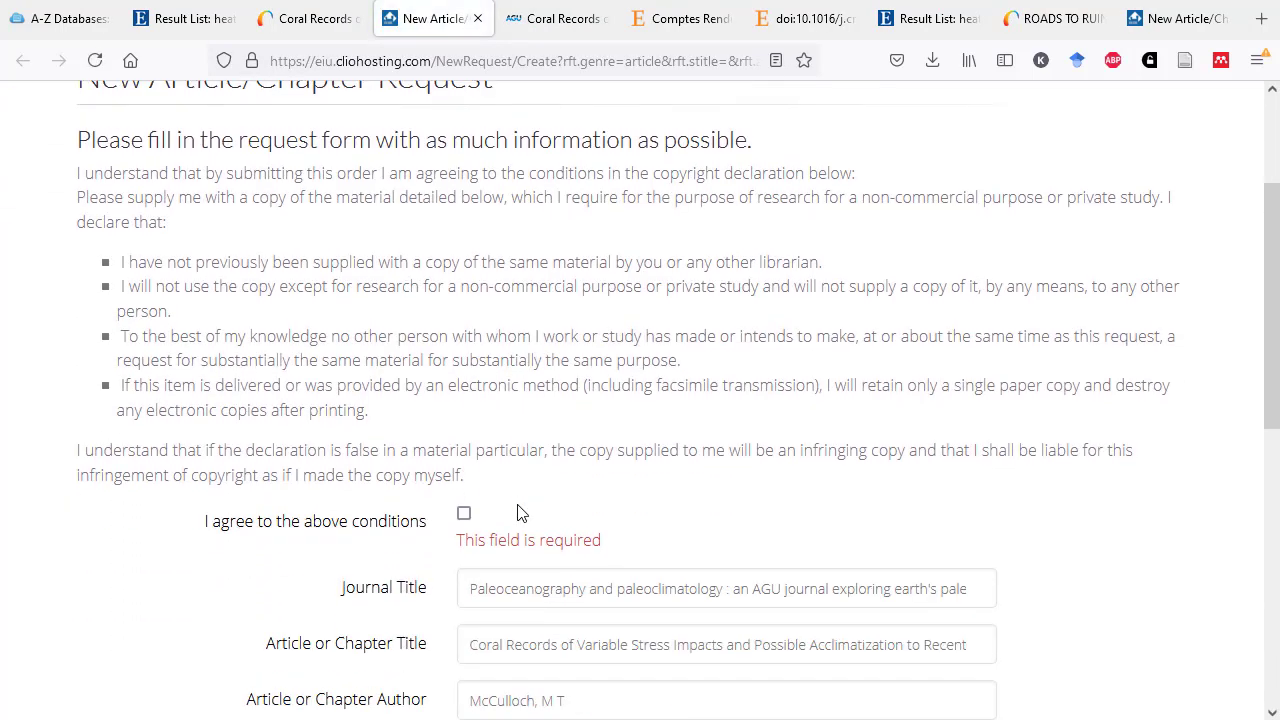
click(315, 18)
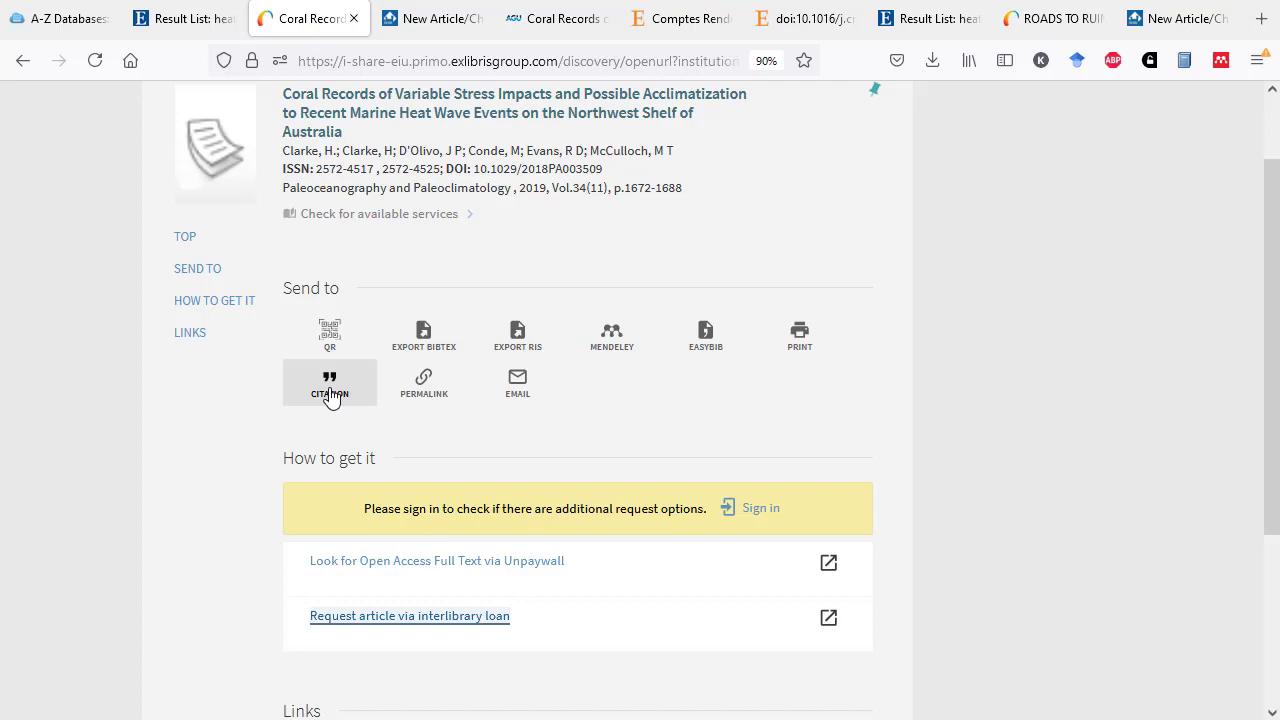
Step: Open the coral records article's detailed record from the GeoRef results and view its Cite formats, including APA 7th and Chicago 17th Edition
click(185, 22)
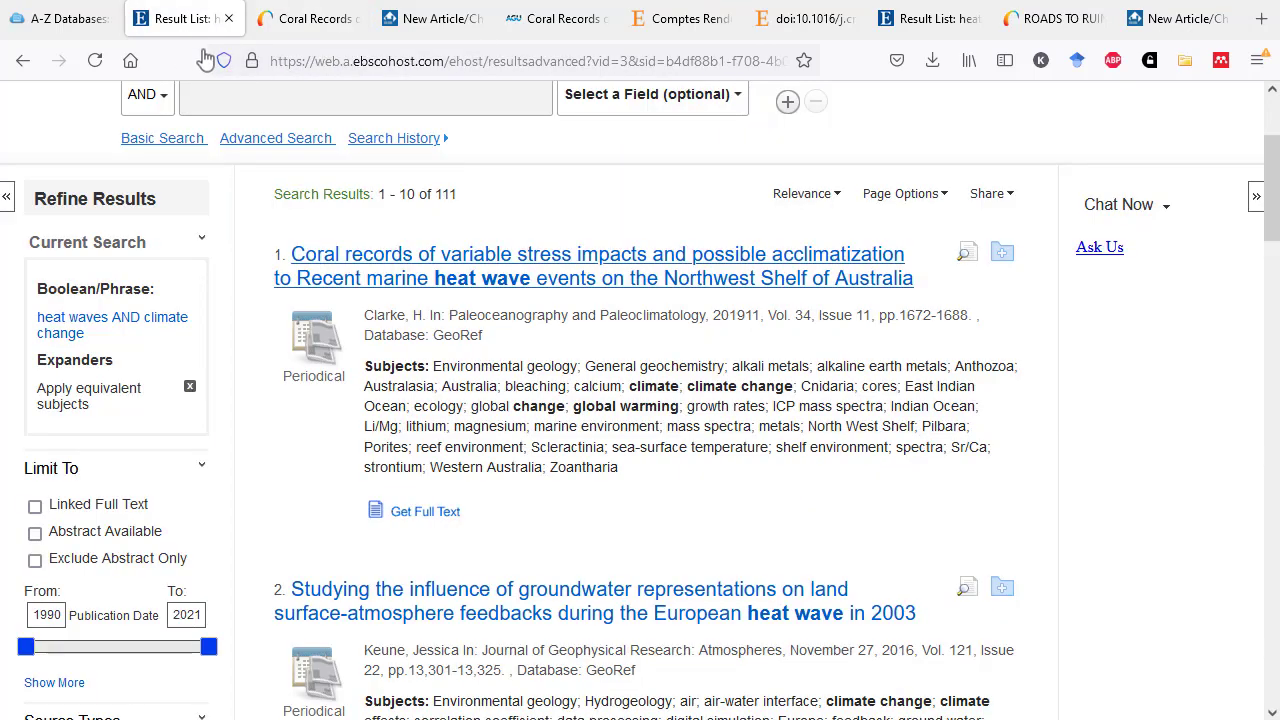
click(534, 283)
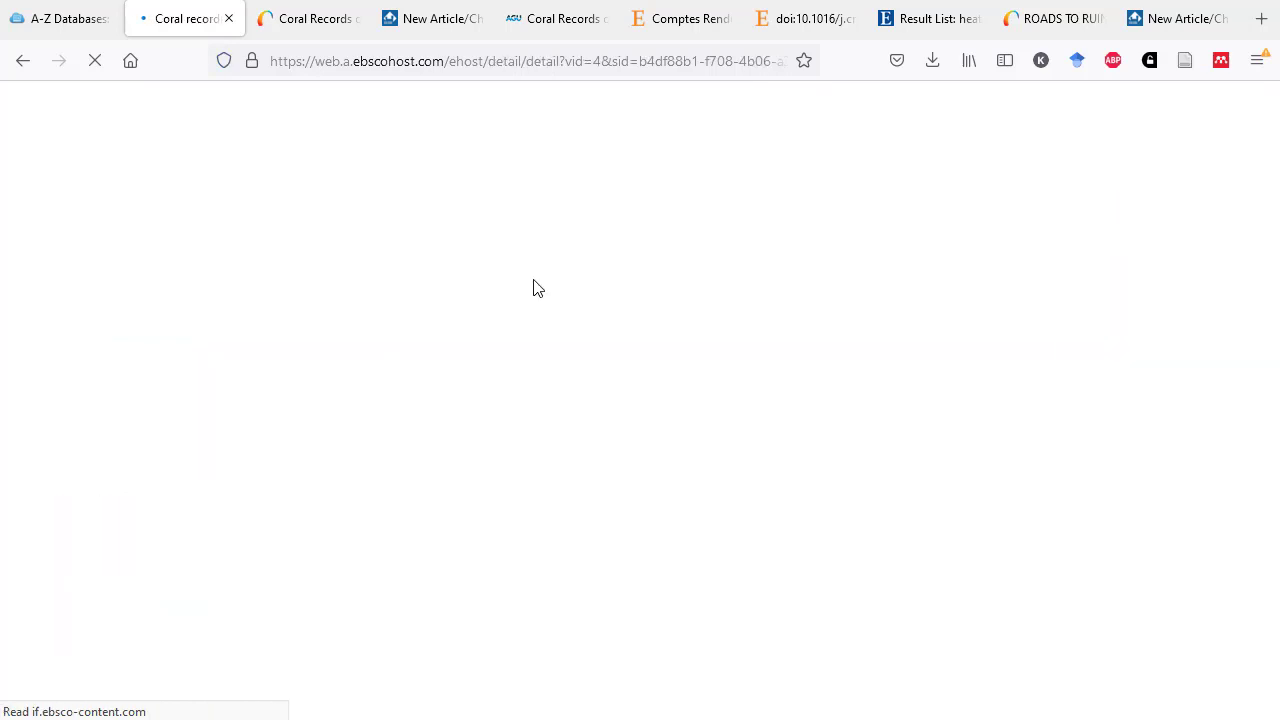
scroll(535, 280, down, 2)
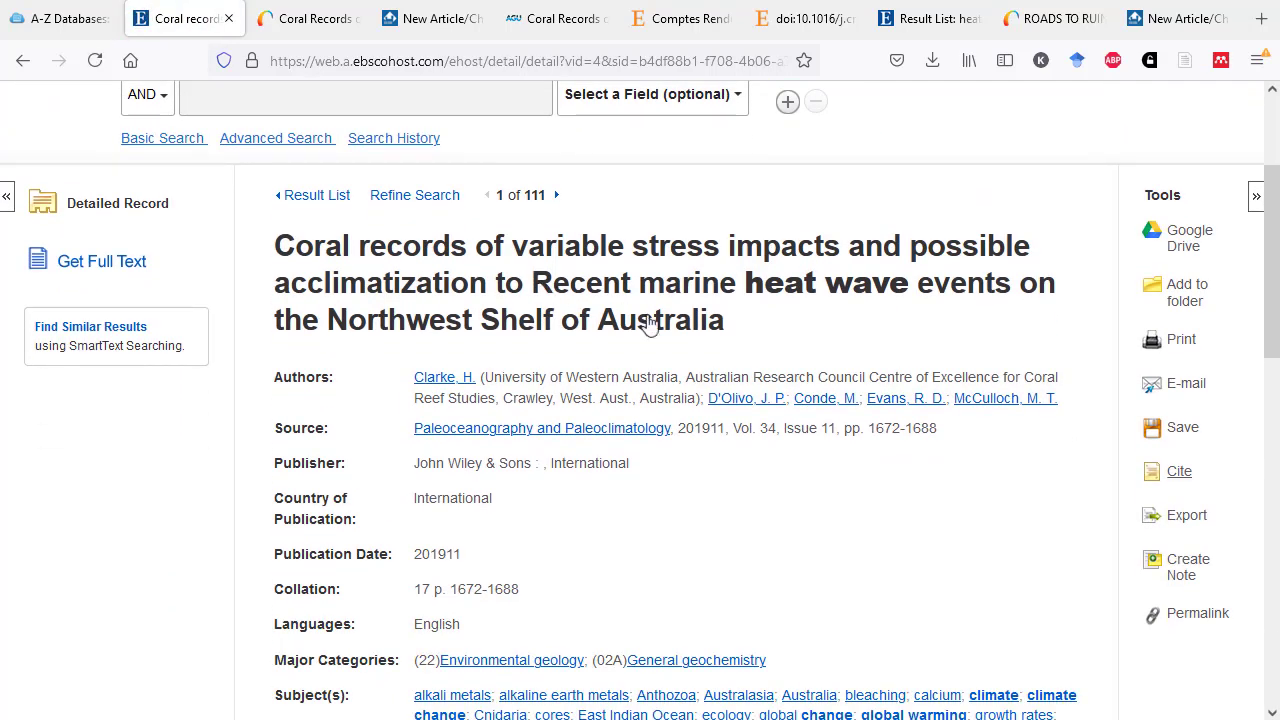
click(1168, 482)
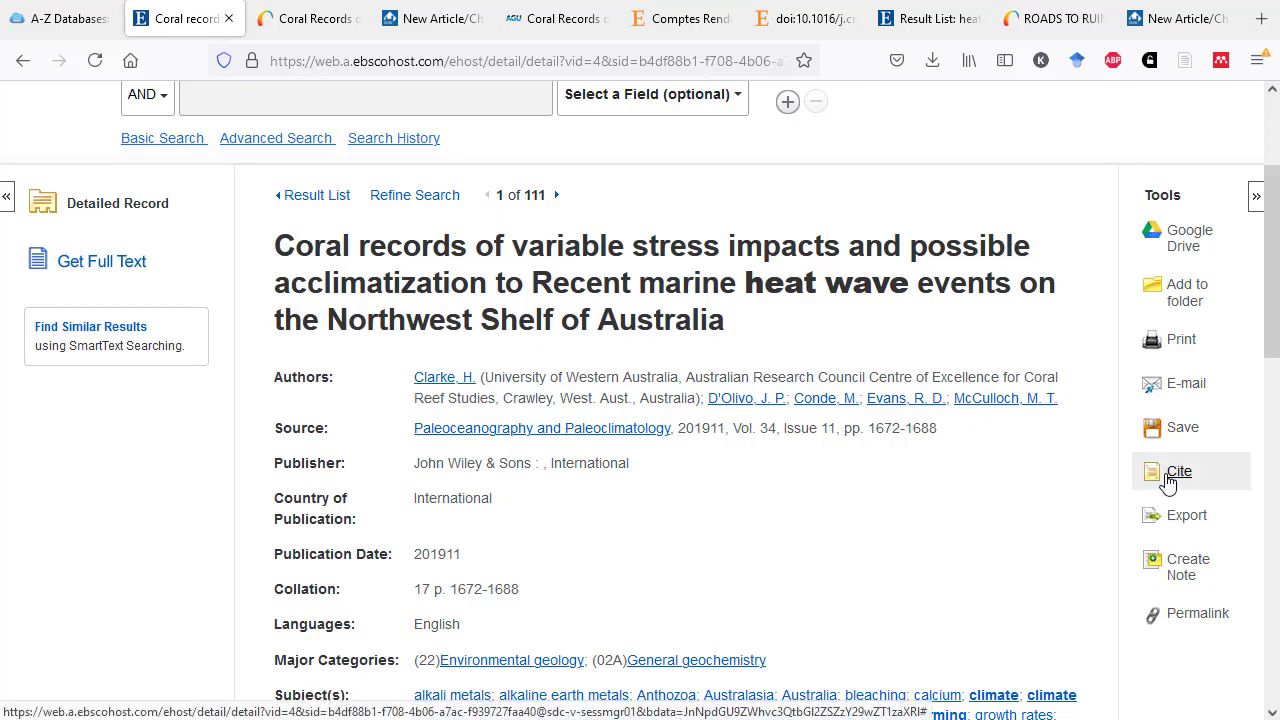
scroll(788, 463, down, 5)
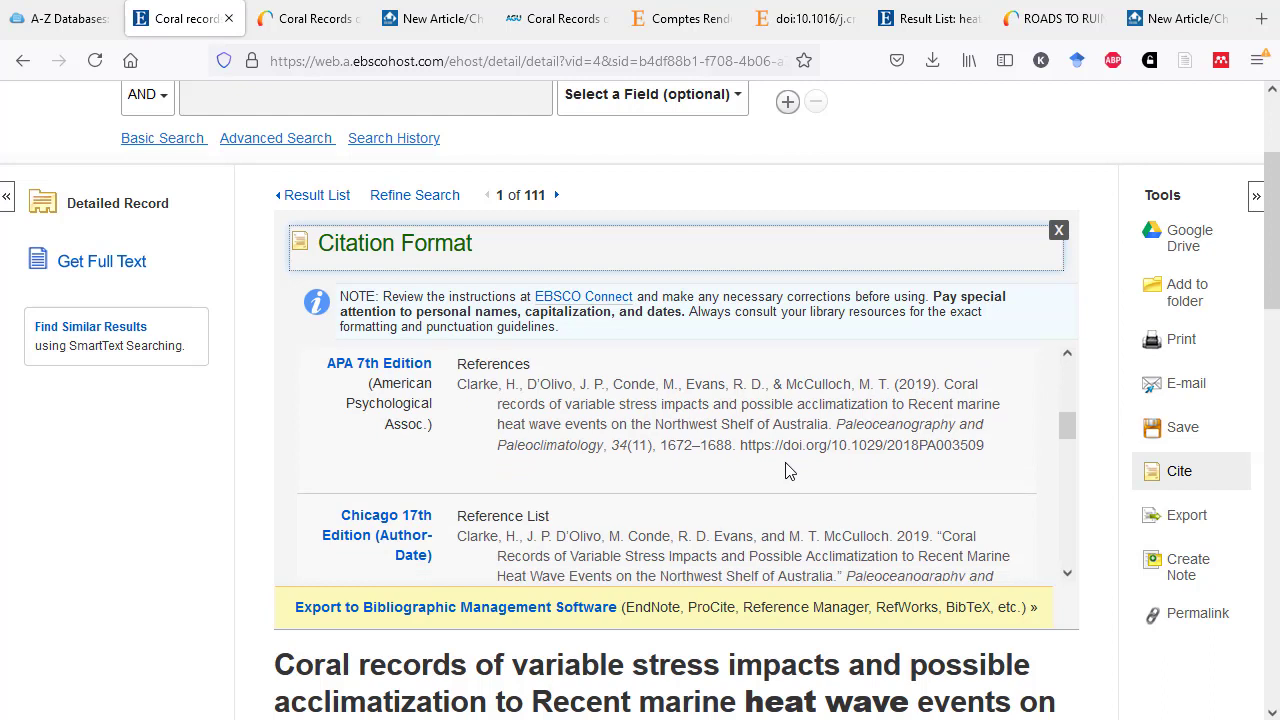
scroll(788, 470, down, 2)
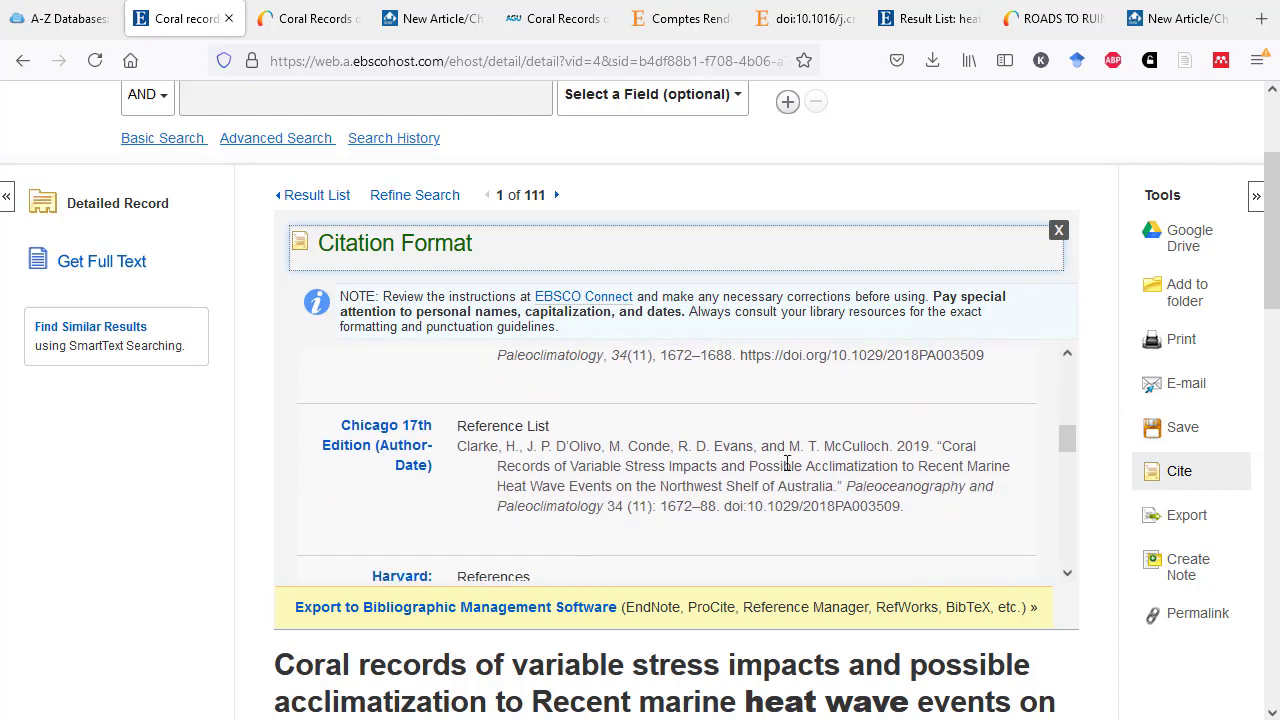